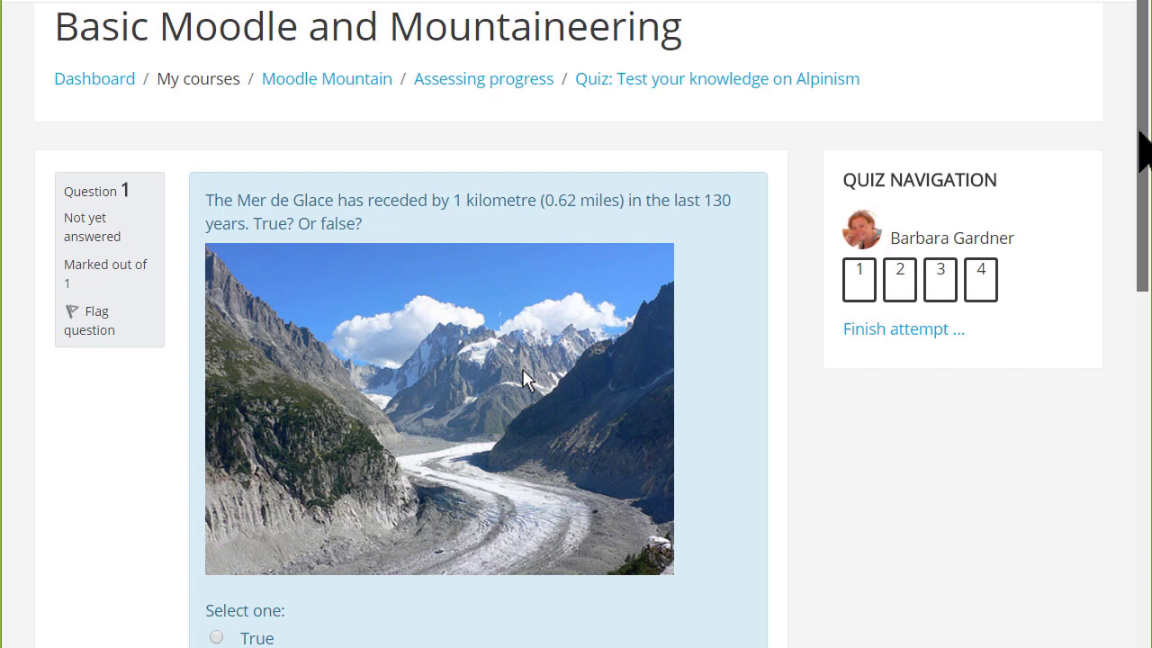
# Step: Scroll down through the Basic French course page to review its sections
pyautogui.moveTo(1140, 135); pyautogui.dragTo(1145, 173)
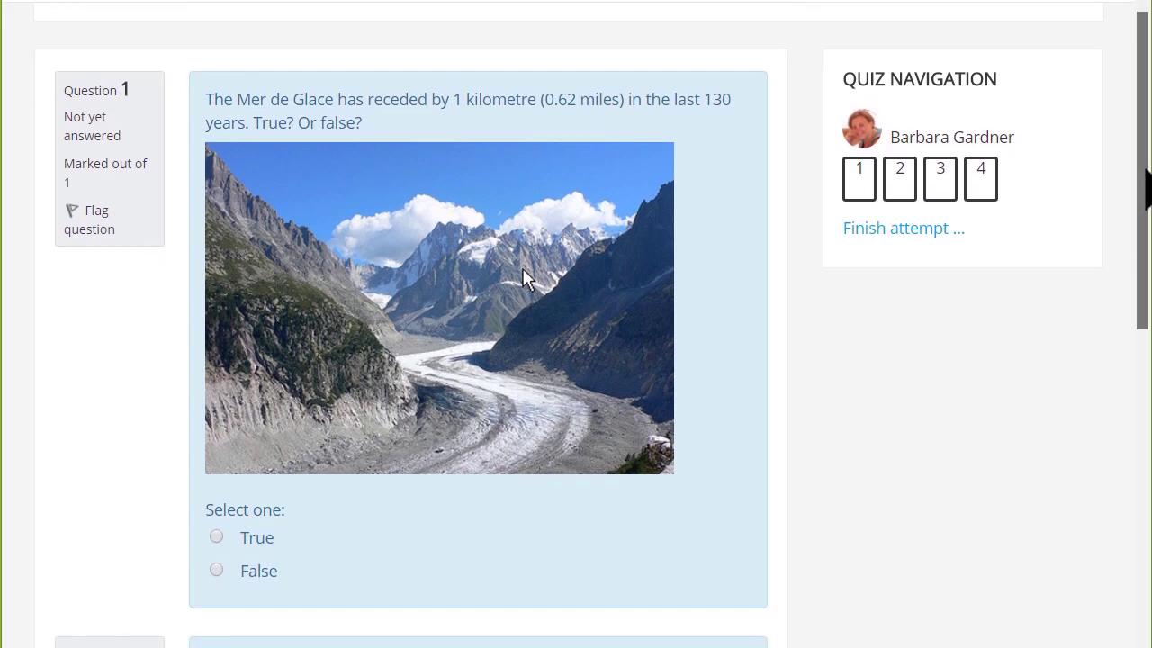
pyautogui.scroll(-1, 526, 277)
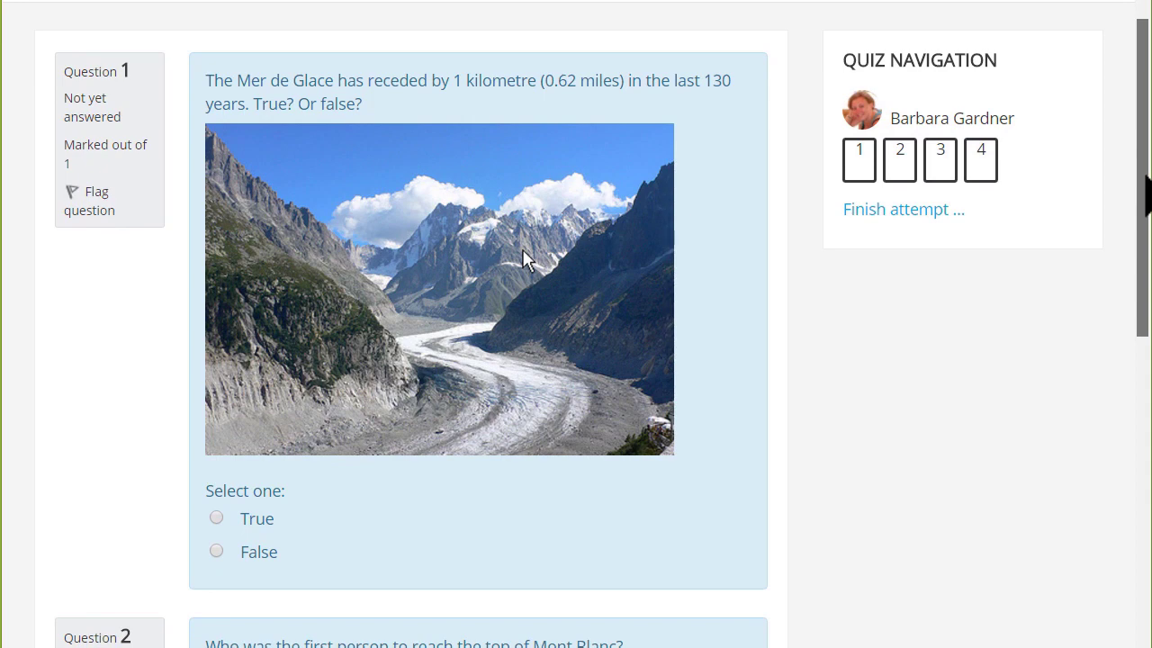
pyautogui.scroll(-2, 526, 261)
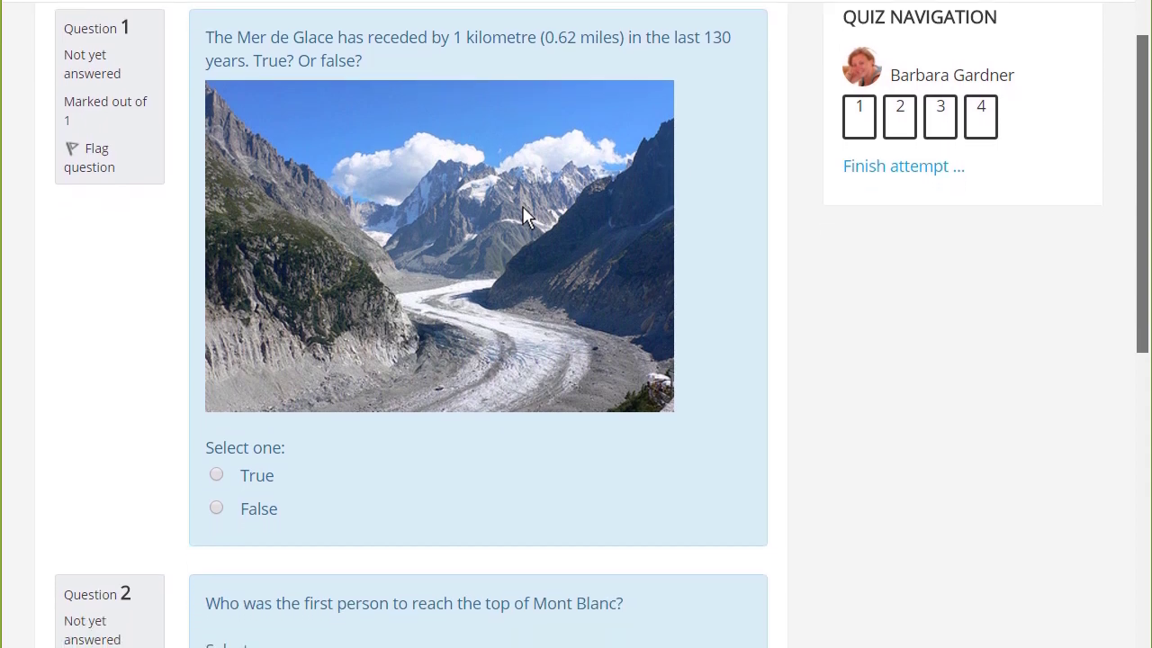
pyautogui.scroll(-2, 526, 216)
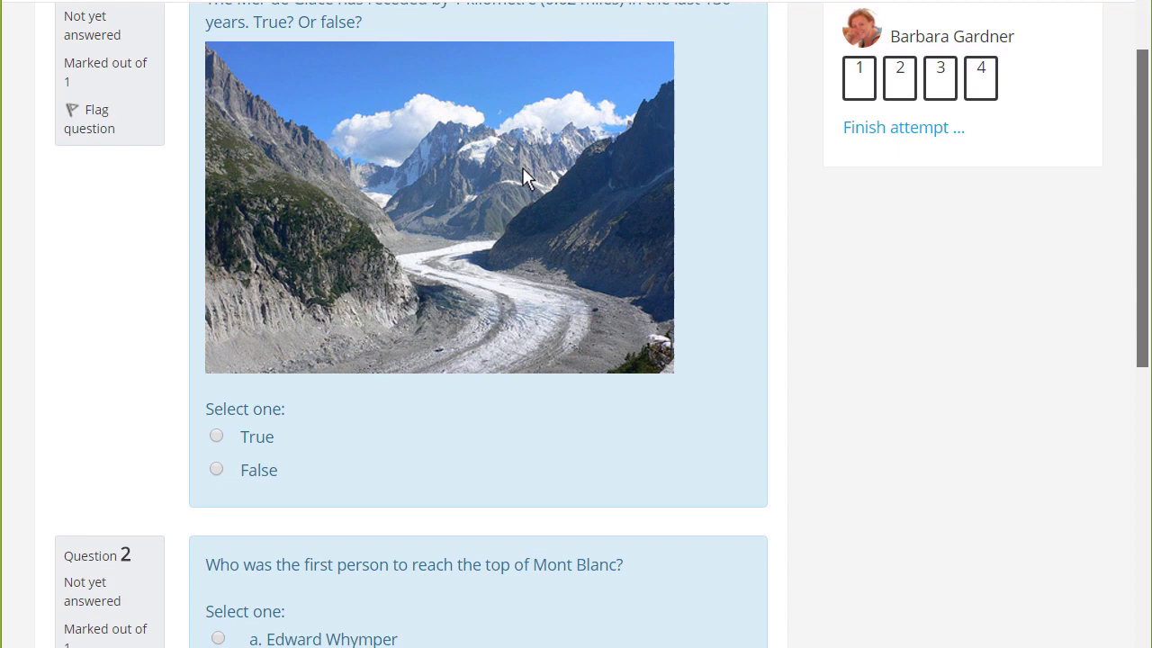
pyautogui.scroll(-3, 525, 176)
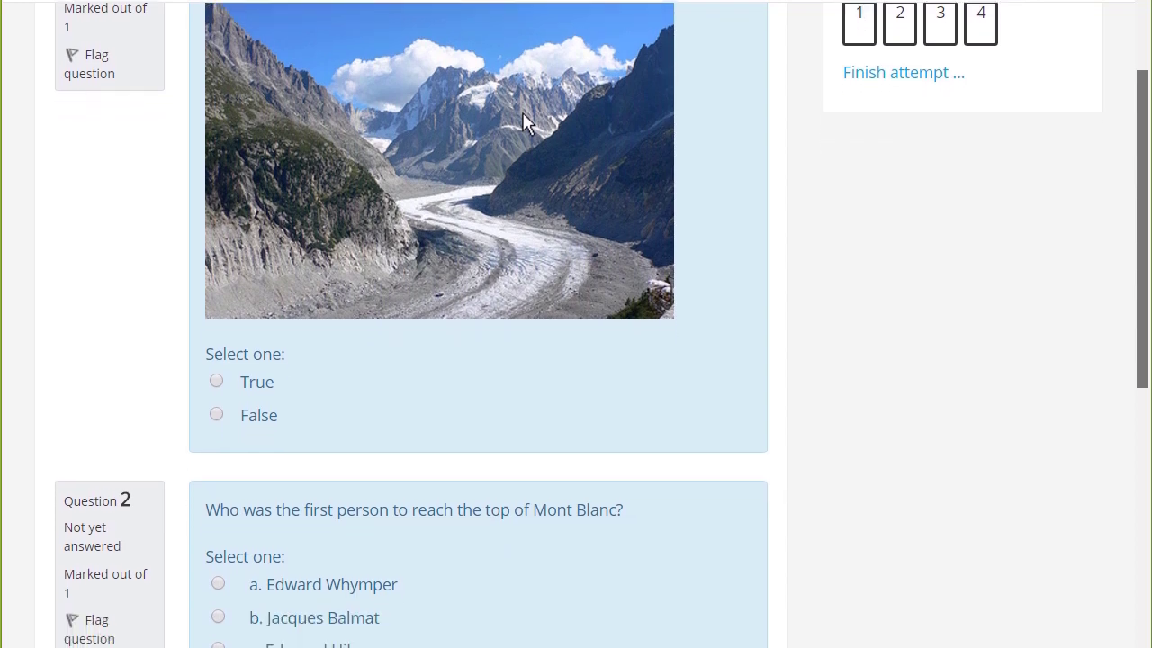
pyautogui.scroll(-5, 525, 124)
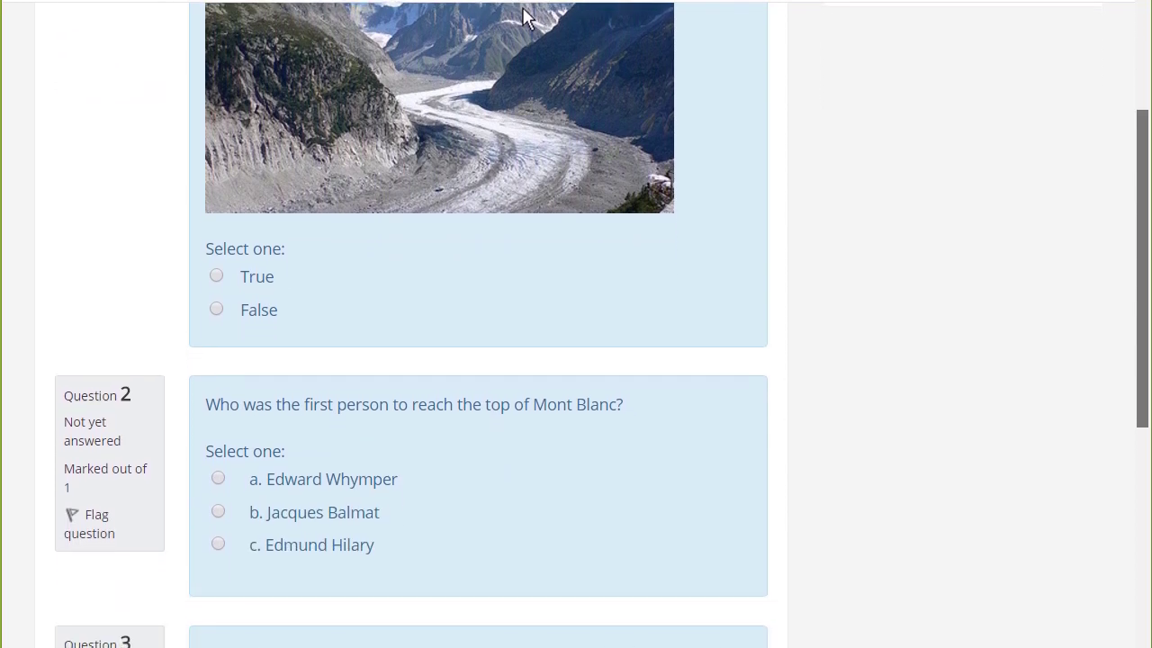
pyautogui.scroll(-3, 527, 18)
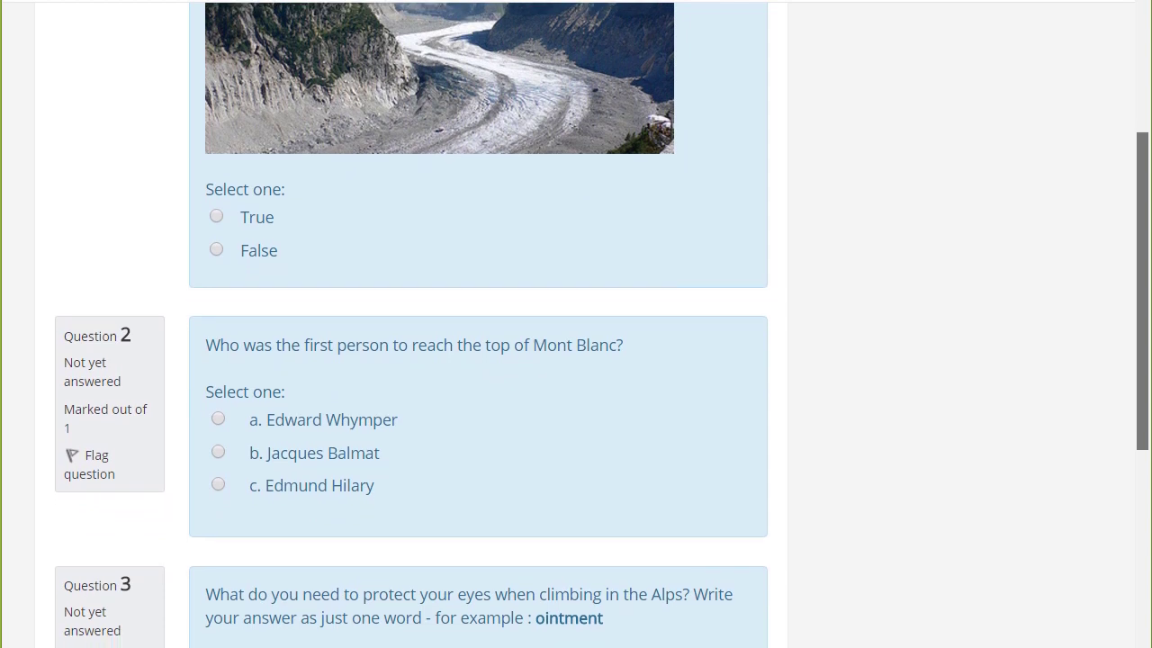
pyautogui.scroll(-5, 491, 324)
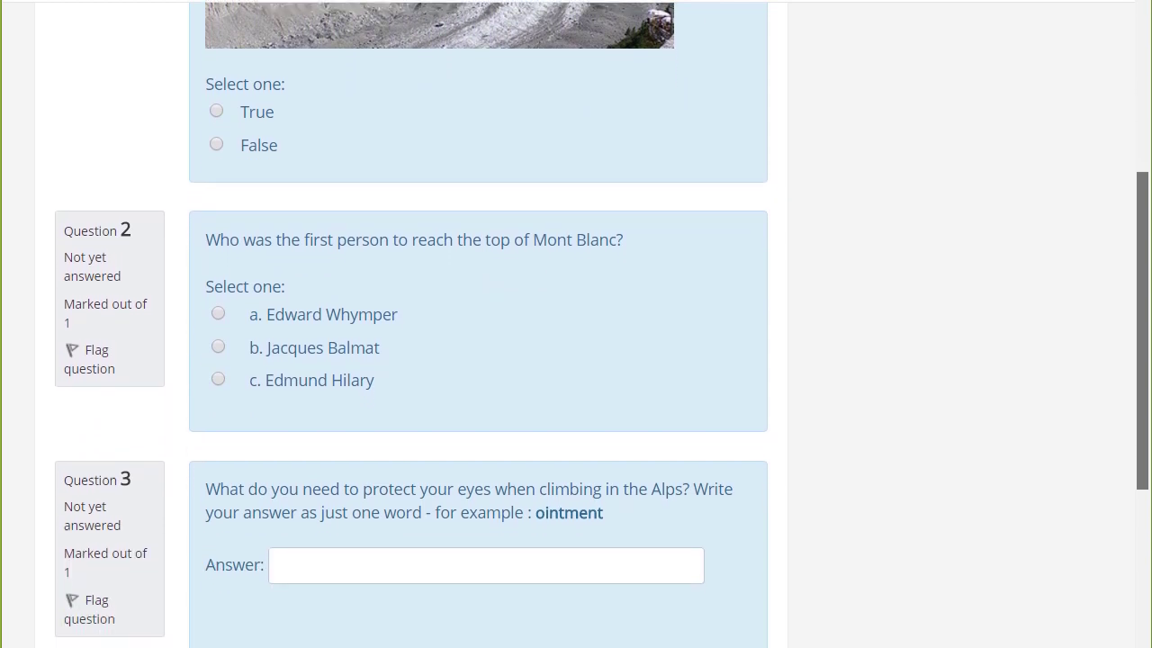
pyautogui.scroll(-6, 575, 324)
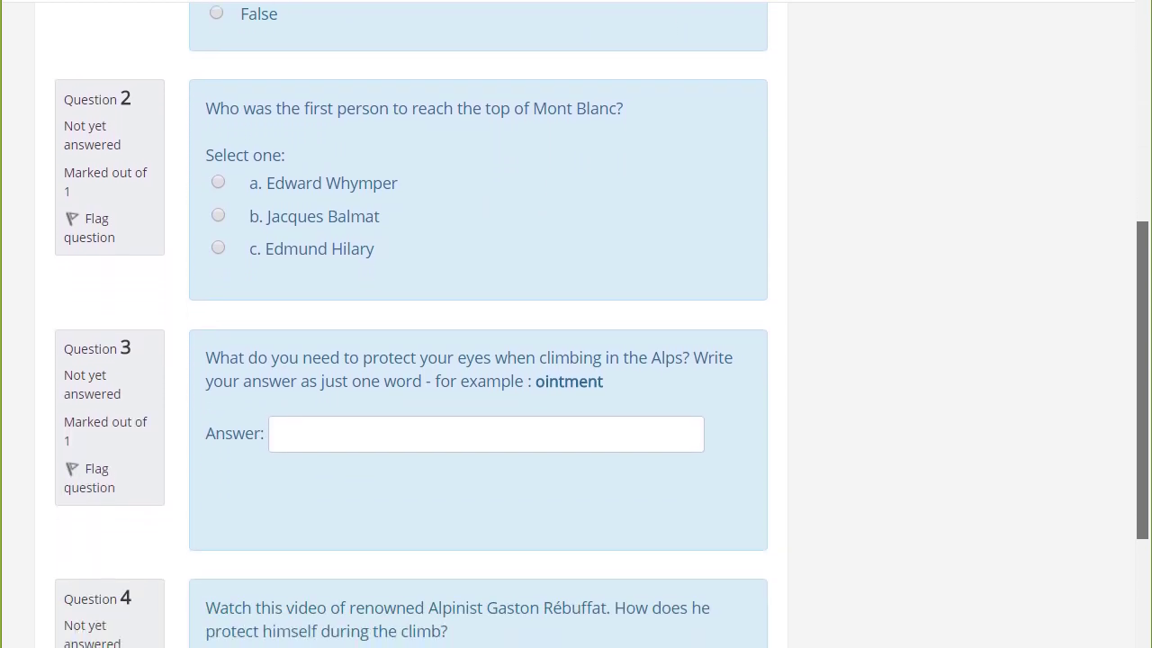
pyautogui.scroll(-8, 576, 324)
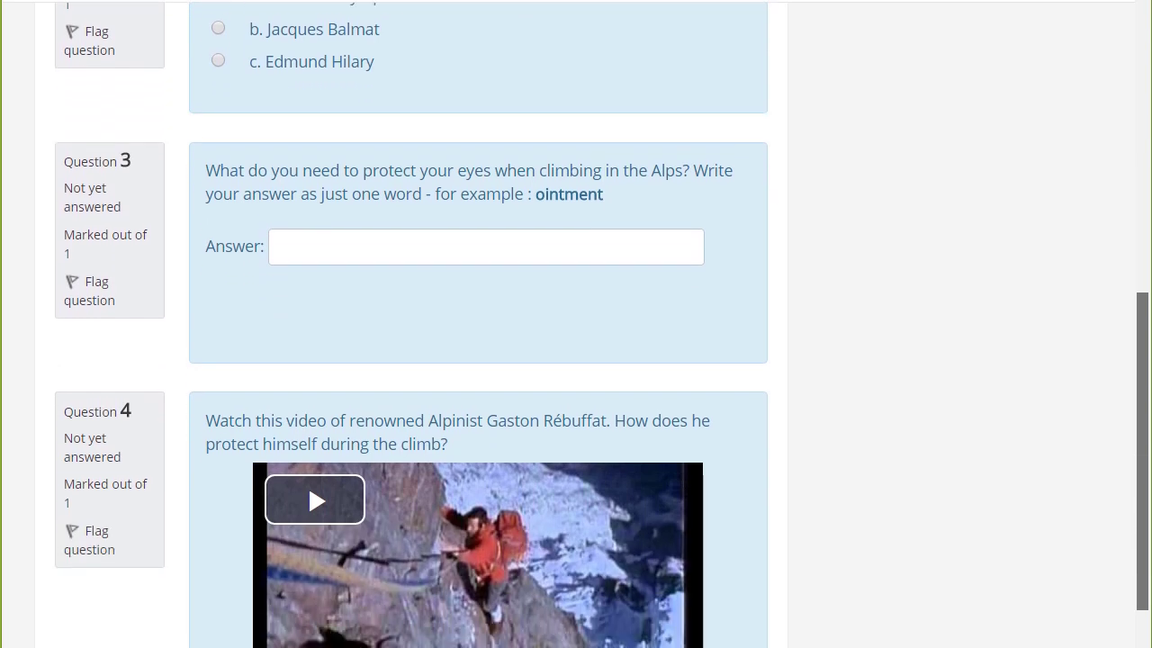
pyautogui.scroll(-7, 576, 323)
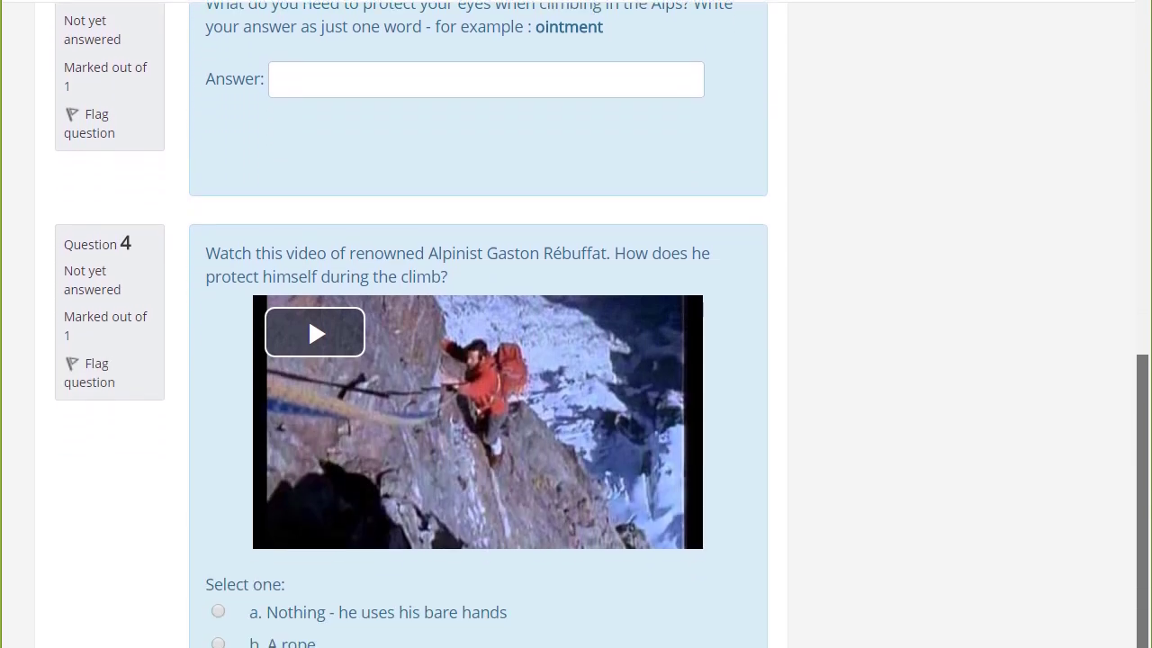
pyautogui.scroll(-7, 575, 324)
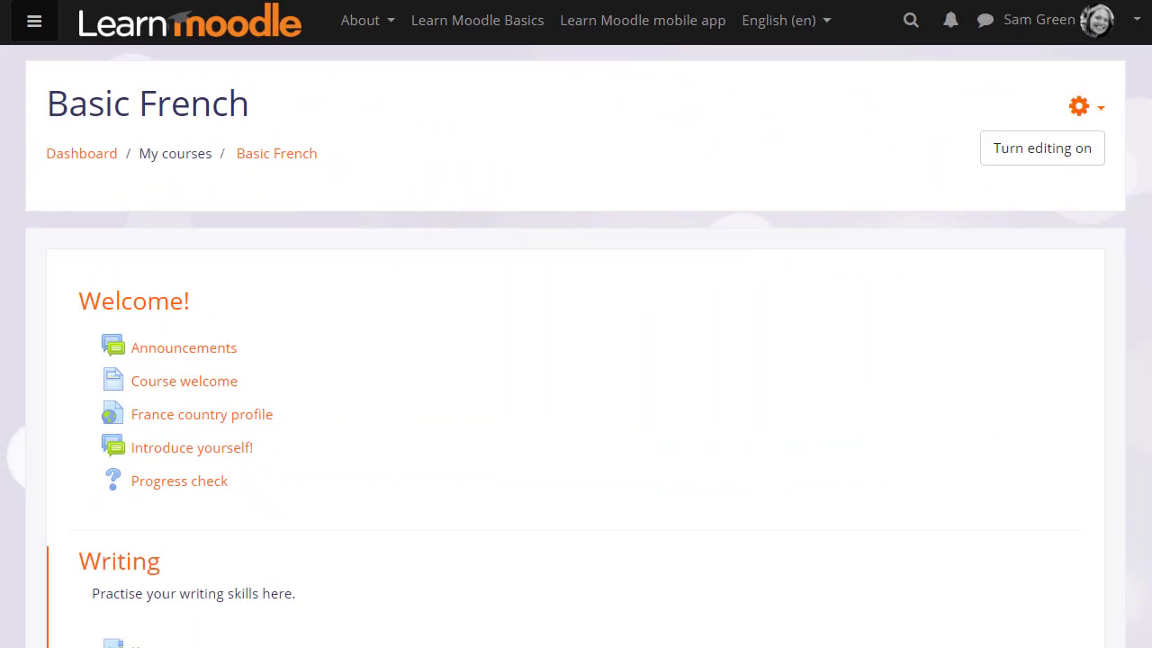
# Step: Open the course's question bank Questions page from the gear menu's More... settings
pyautogui.click(1096, 110)
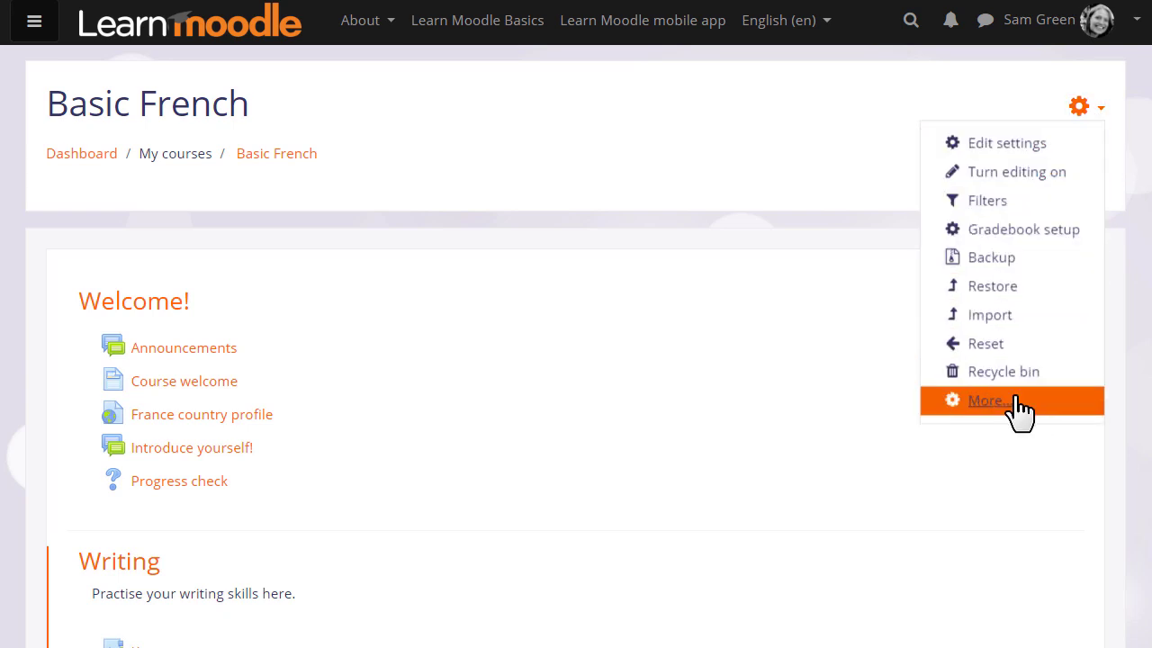
pyautogui.click(987, 402)
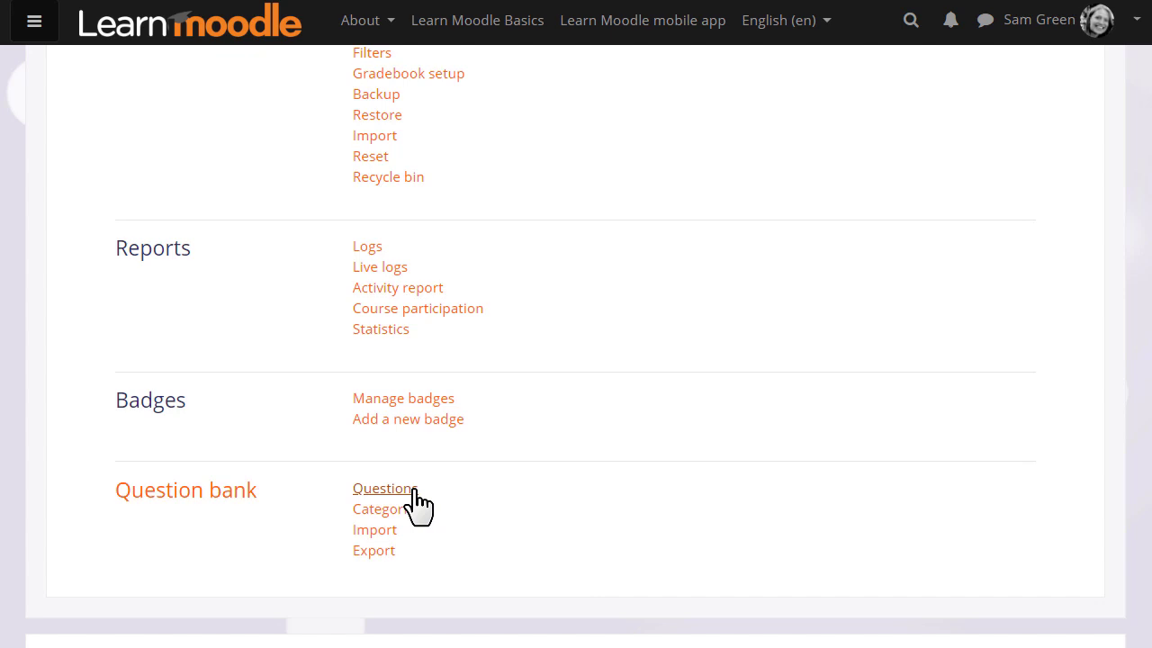
pyautogui.click(385, 488)
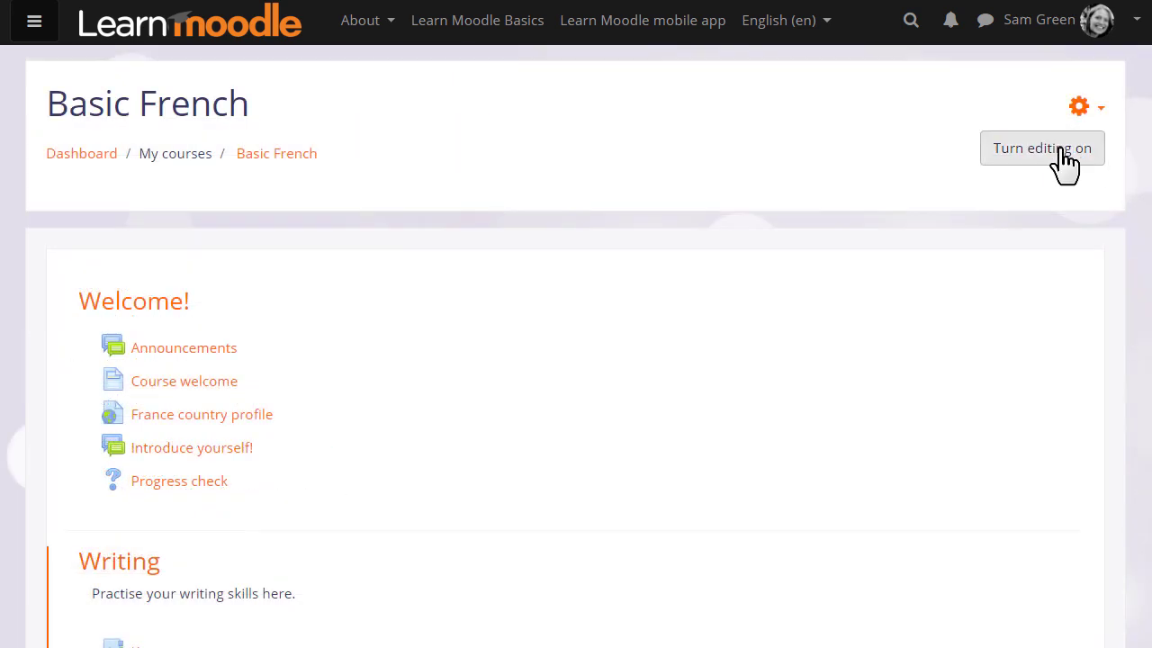
# Step: Turn editing on and choose Quiz as a new activity in the Writing section
pyautogui.click(1066, 162)
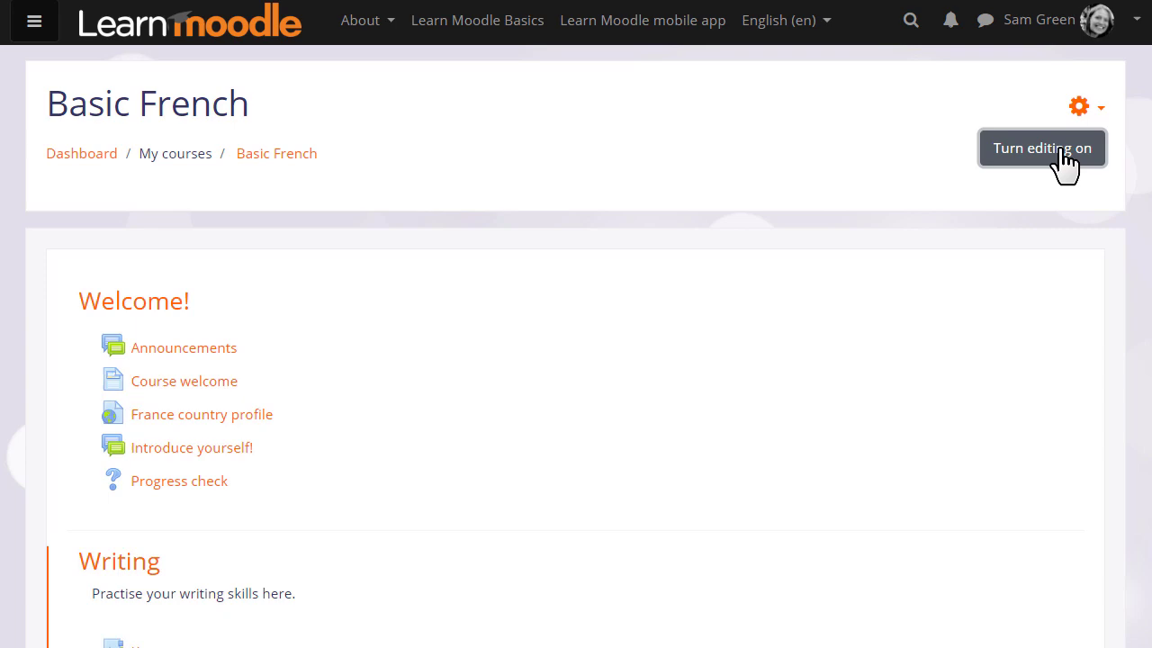
pyautogui.scroll(-4, 576, 360)
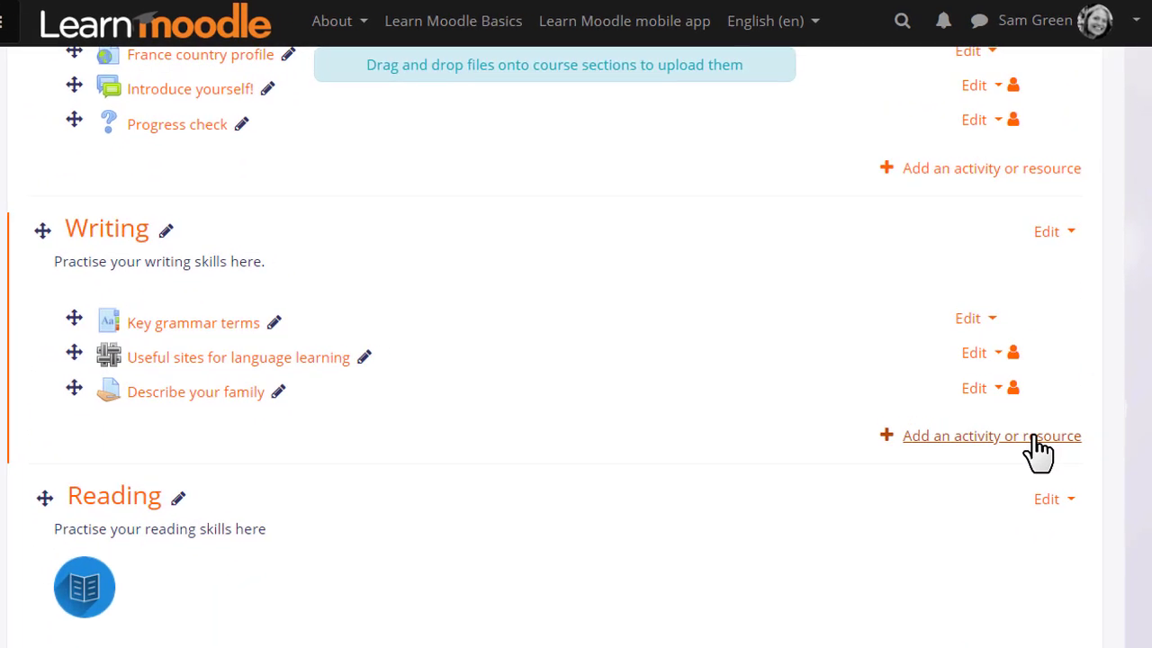
pyautogui.click(1036, 437)
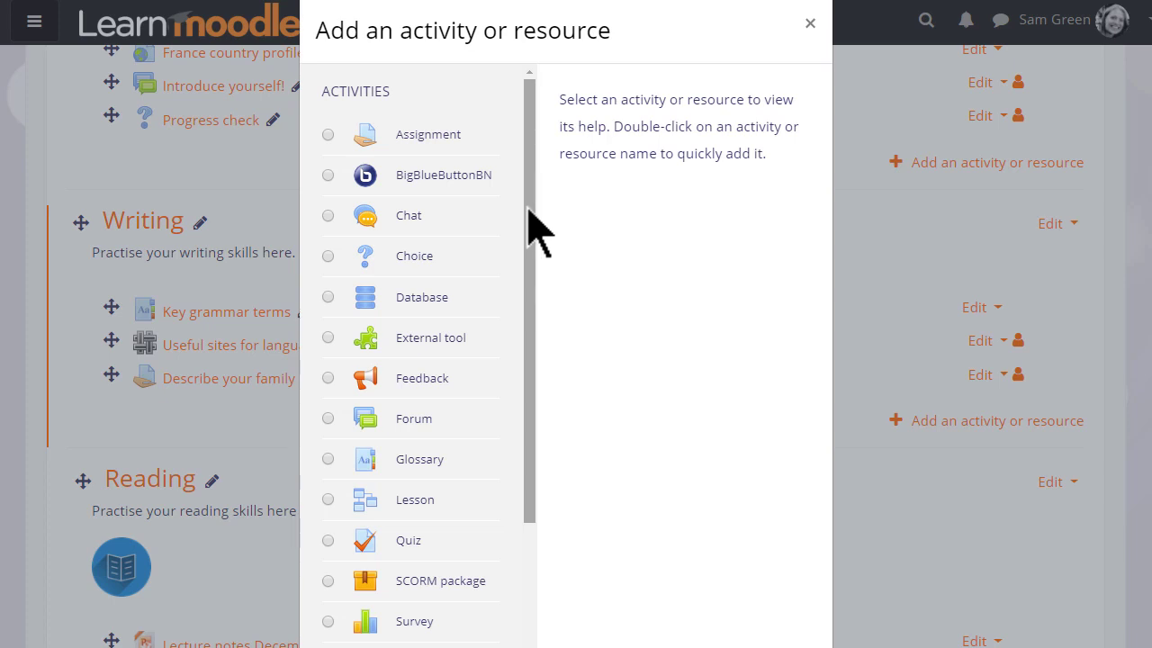
pyautogui.moveTo(531, 216); pyautogui.dragTo(533, 432)
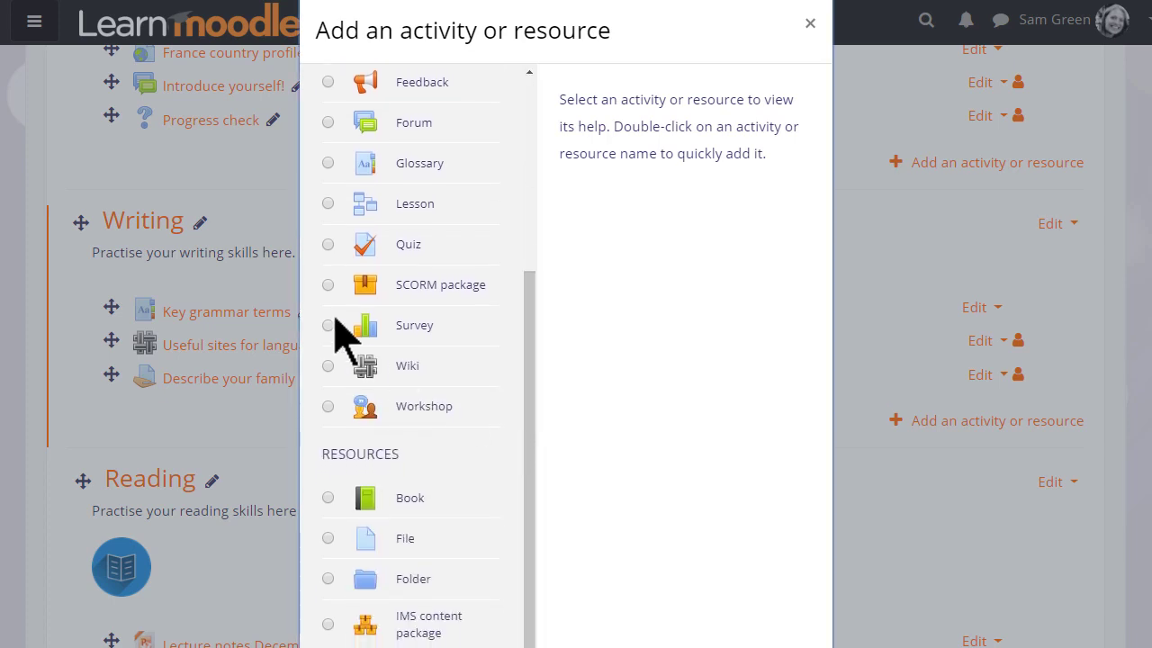
pyautogui.click(327, 244)
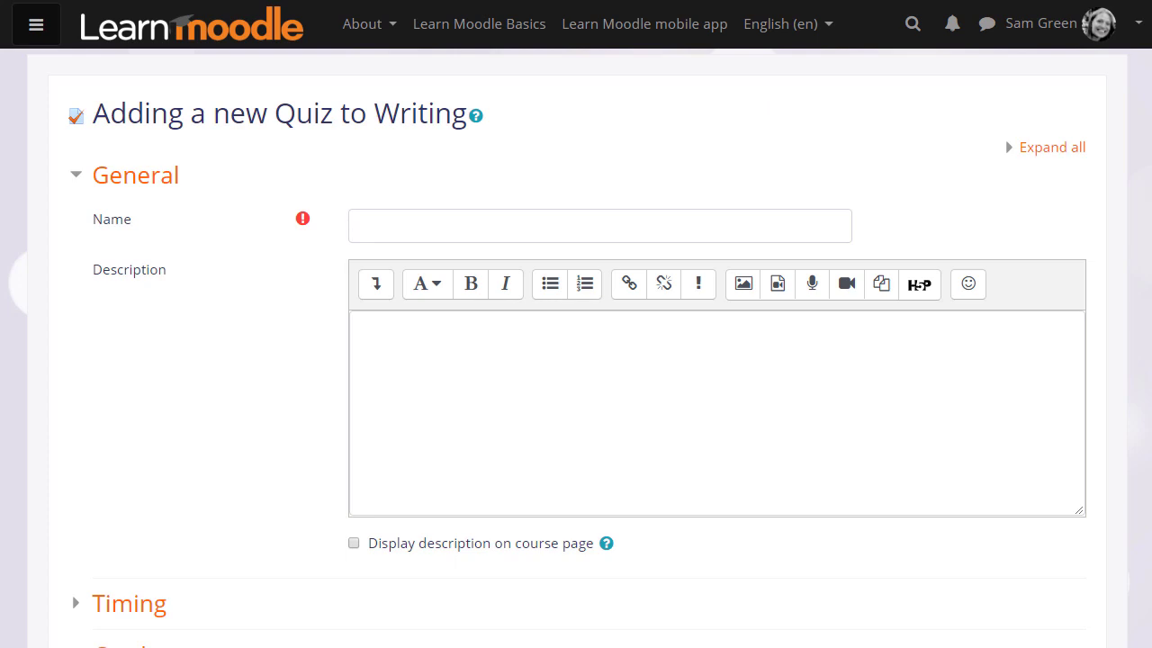
# Step: Name the quiz 'Vocabulary quiz' with description 'Your first vocabulary quiz - good luck!'
pyautogui.click(599, 226)
pyautogui.write('Vocabu')
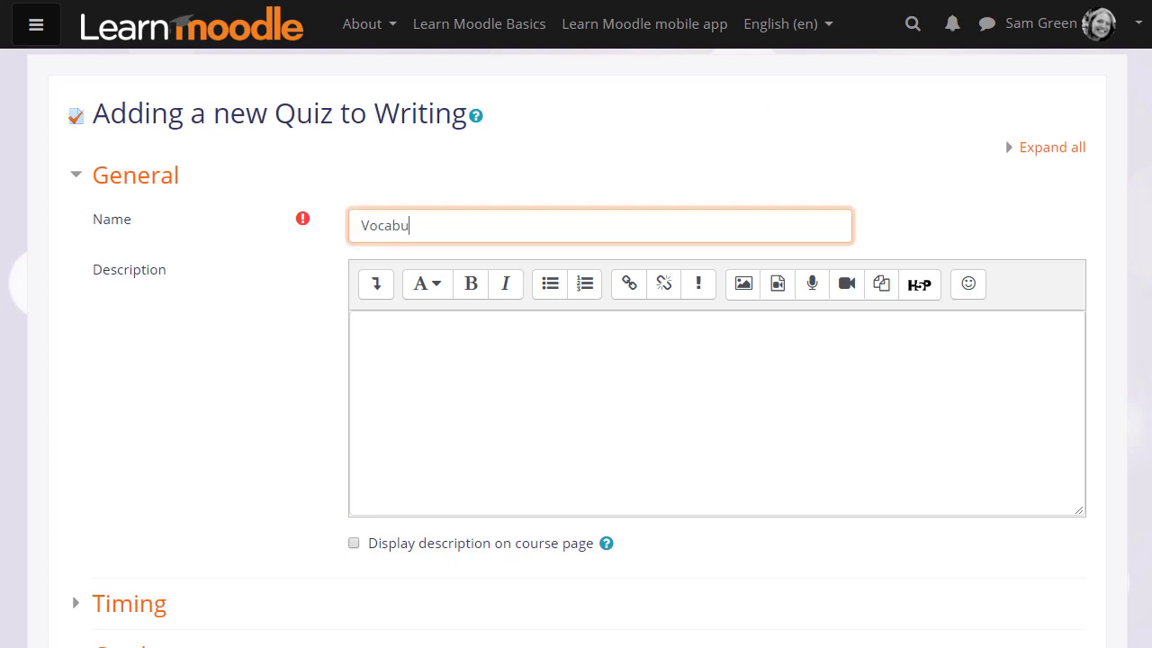
pyautogui.write('lary quiz')
pyautogui.click(378, 327)
pyautogui.write('Your first vocabulary')
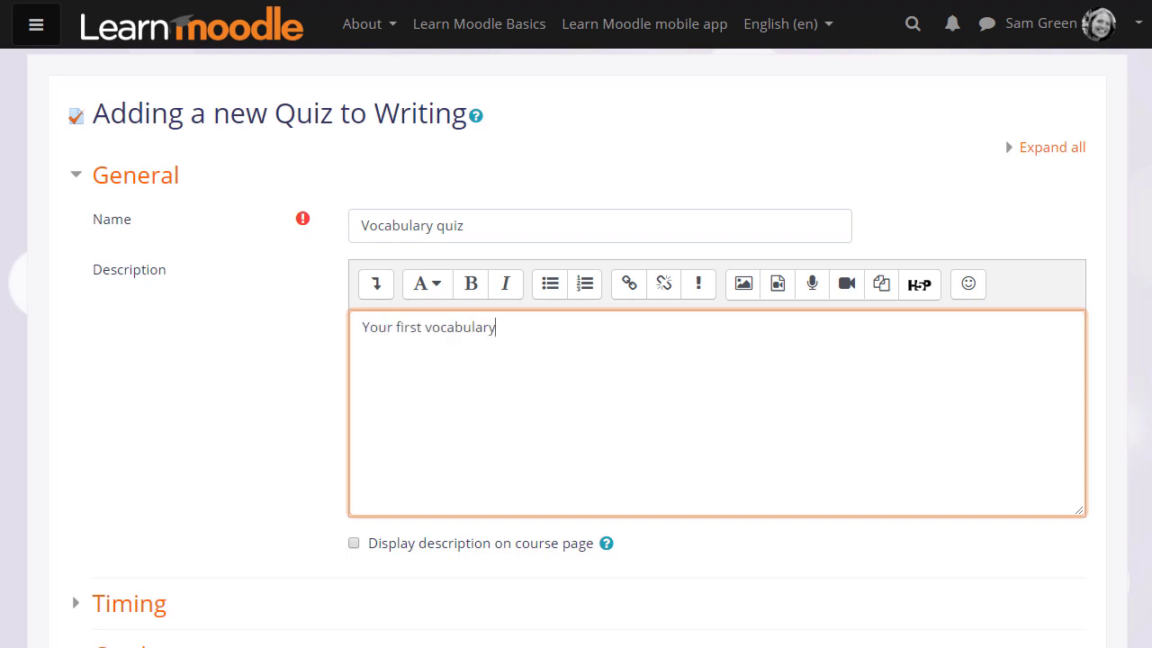
pyautogui.write(' quiz - good luck!')
# Step: Read the help text for the Review options setting, then close it
pyautogui.scroll(-3, 360, 558)
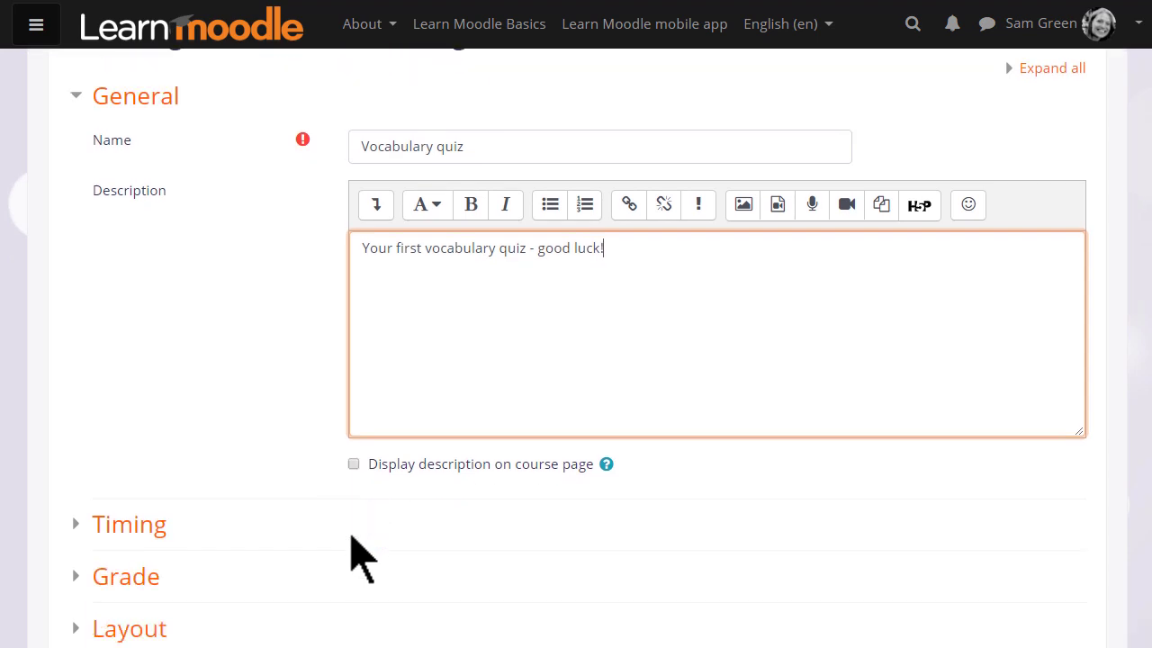
pyautogui.scroll(-4, 360, 558)
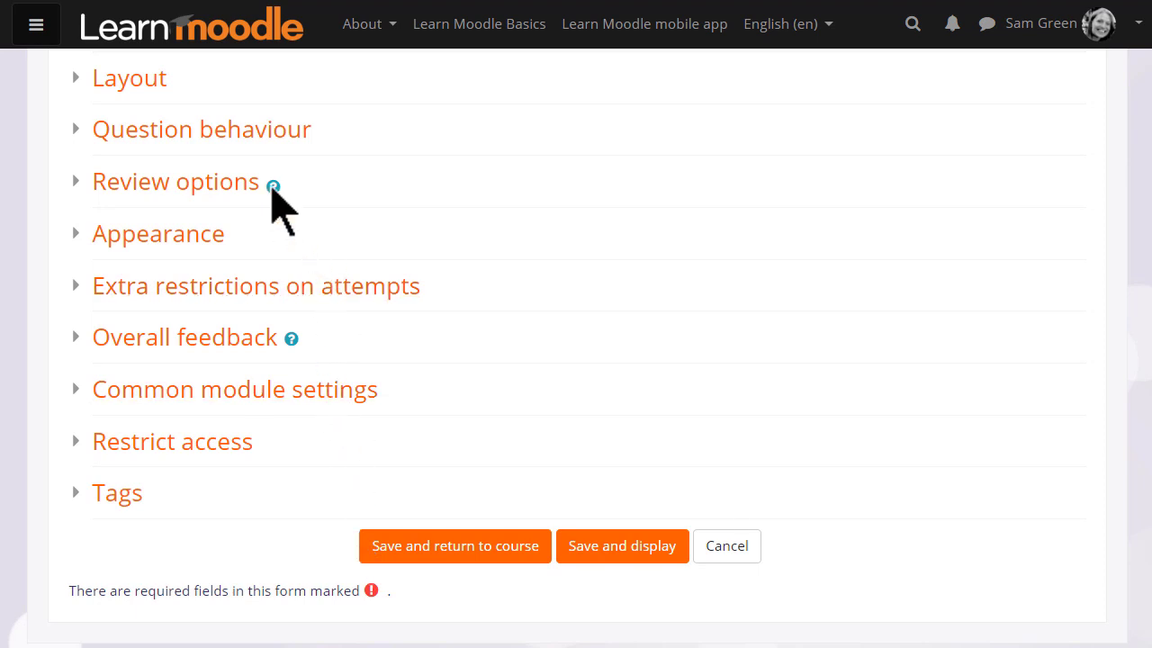
pyautogui.click(273, 186)
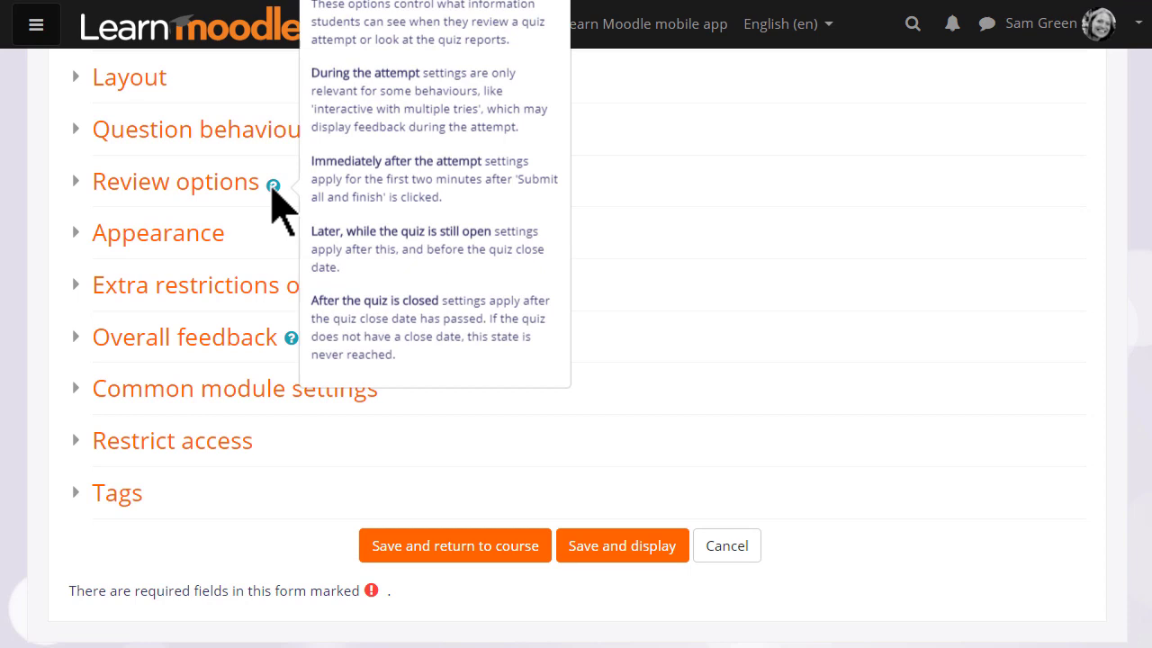
pyautogui.click(278, 223)
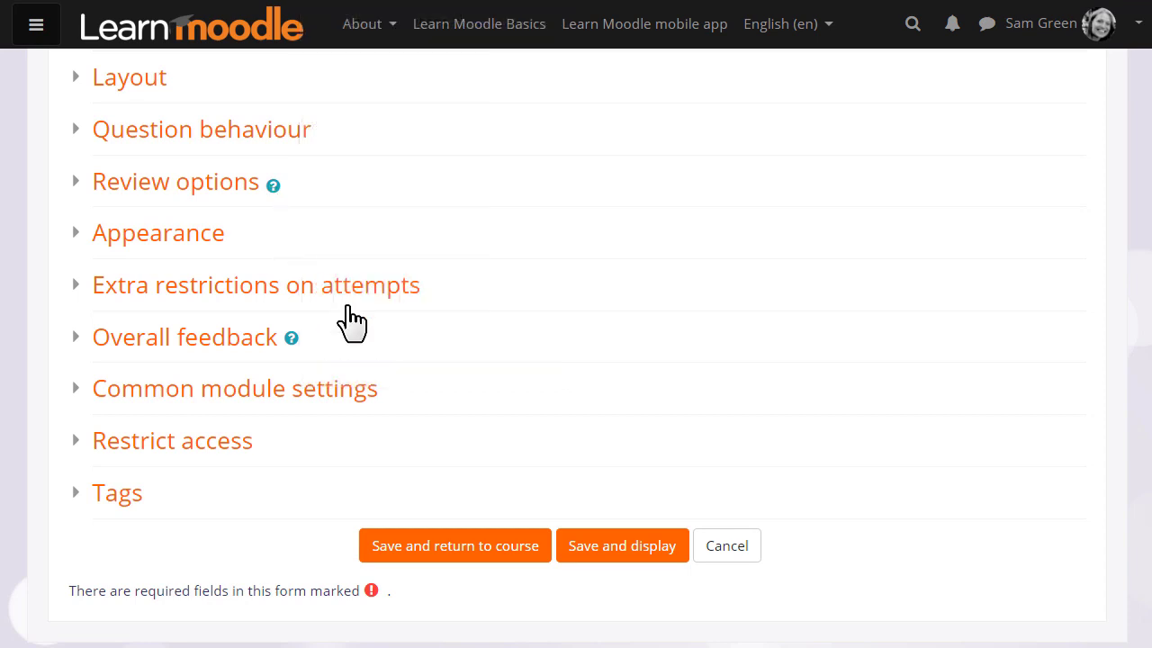
# Step: Save the Vocabulary quiz and begin adding a new question on its Edit quiz page
pyautogui.click(622, 546)
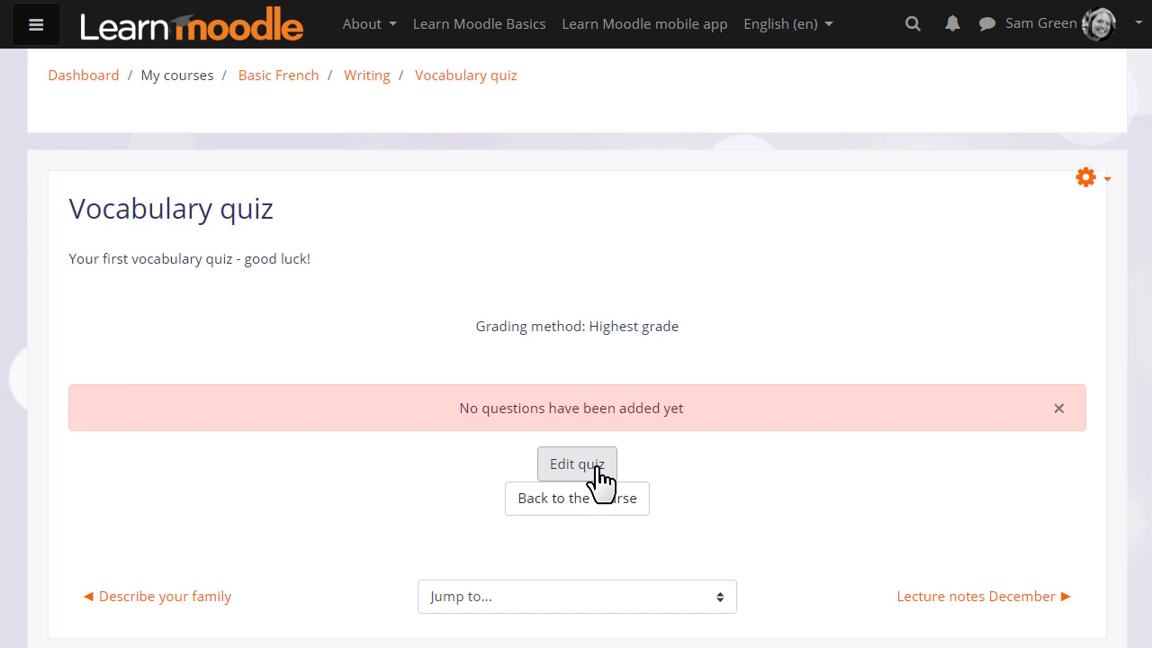
pyautogui.click(1099, 180)
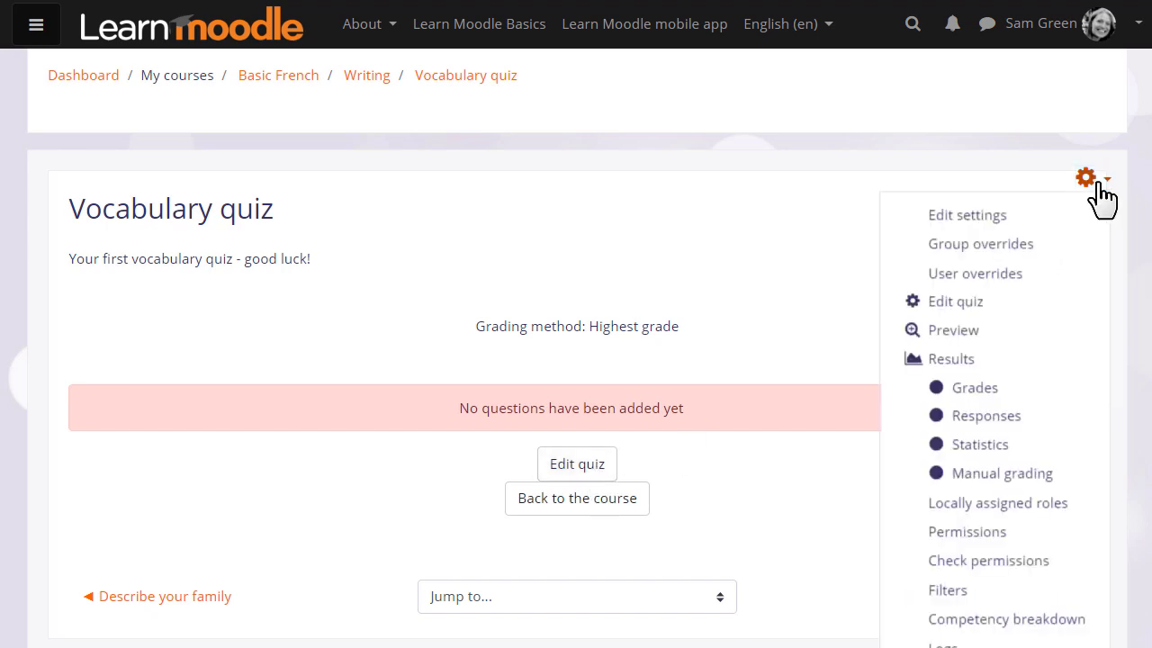
pyautogui.click(998, 305)
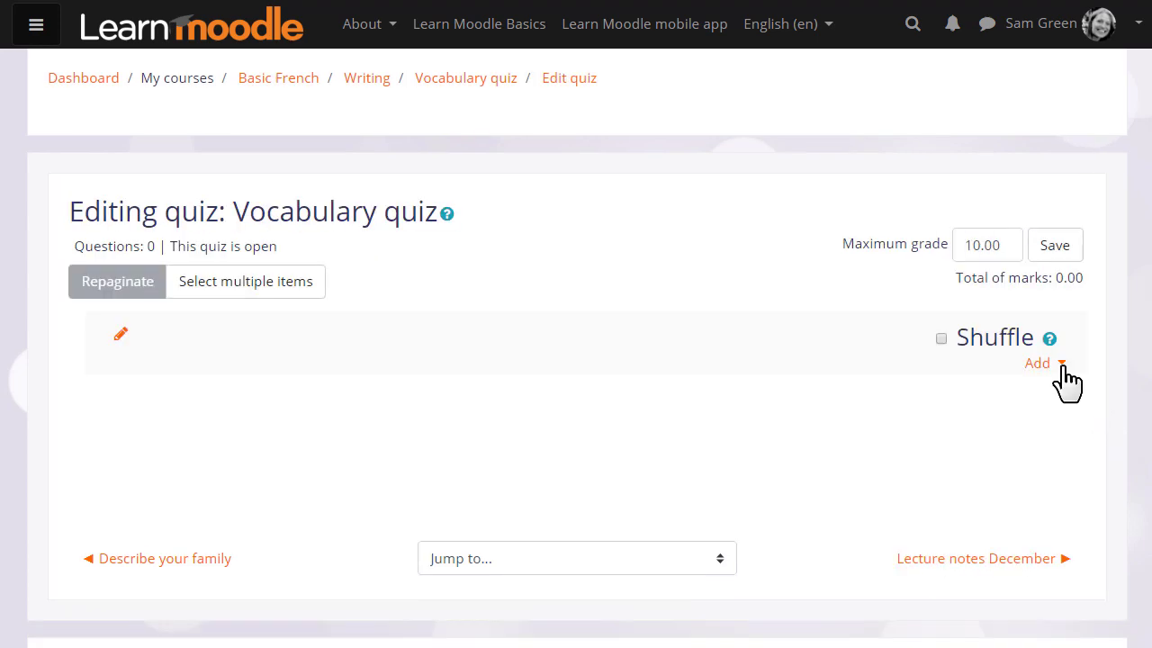
pyautogui.click(1056, 364)
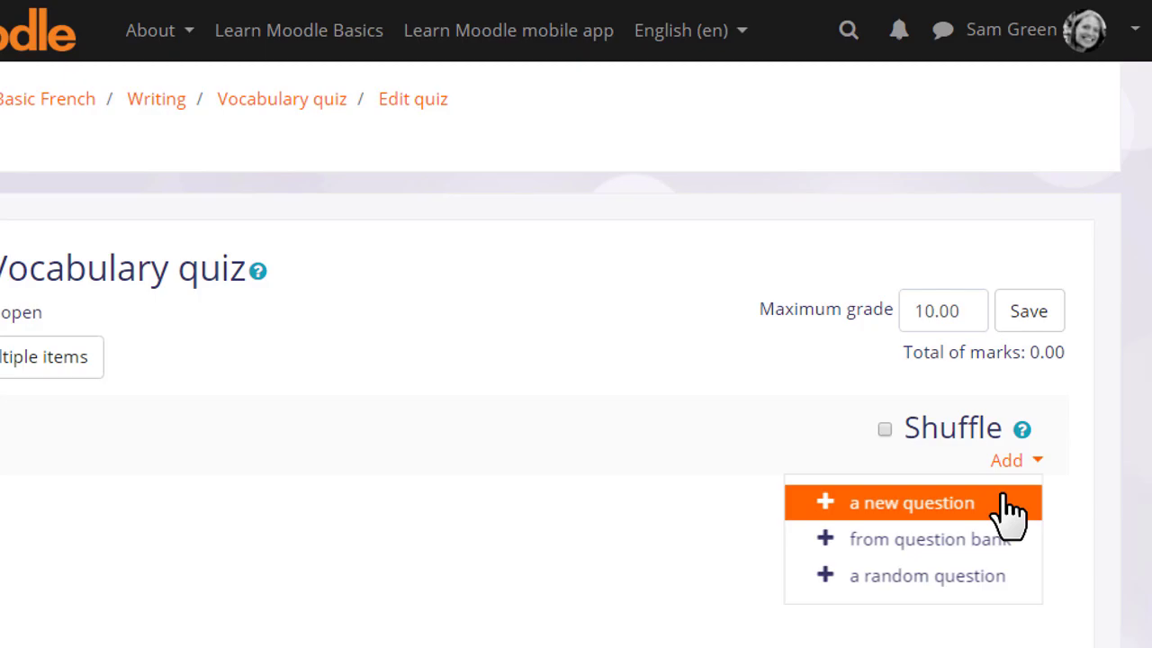
pyautogui.click(1002, 503)
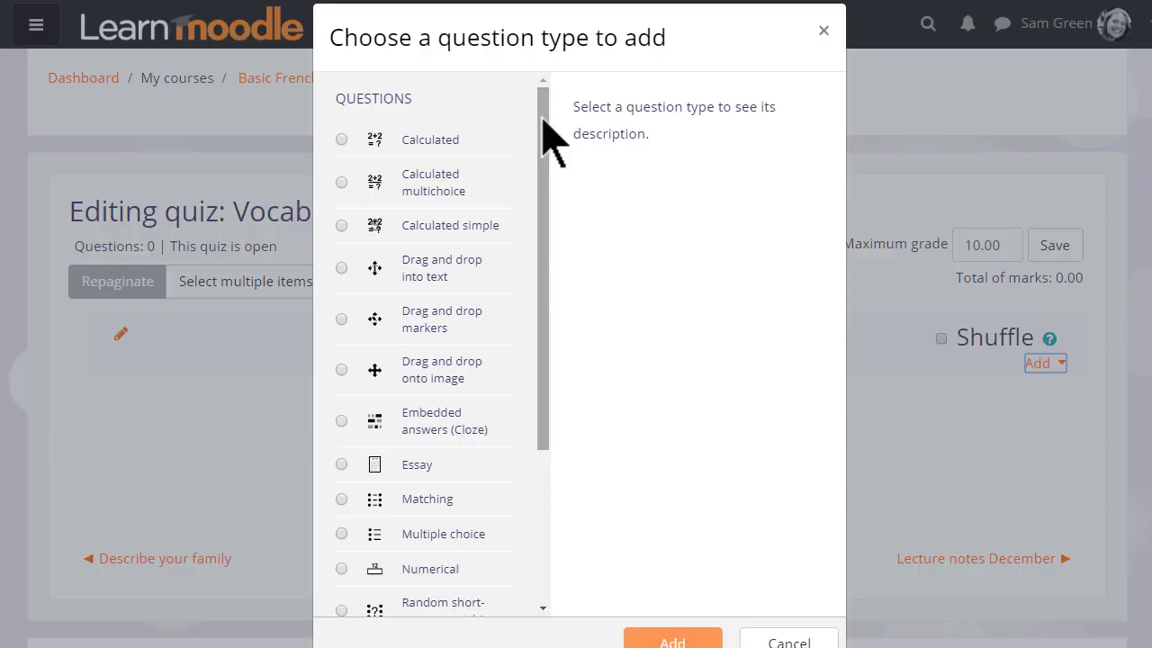
# Step: Compare the Matching, Select missing words, Essay and Description types, then pick Multiple choice
pyautogui.click(342, 268)
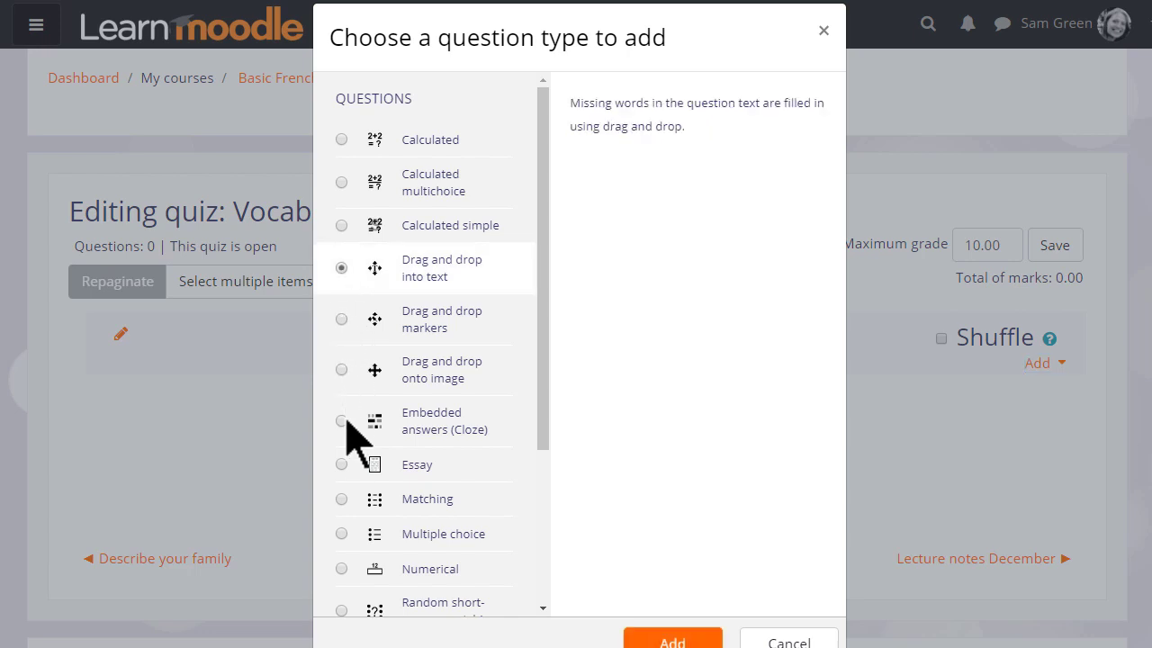
pyautogui.click(341, 500)
pyautogui.scroll(-5, 341, 508)
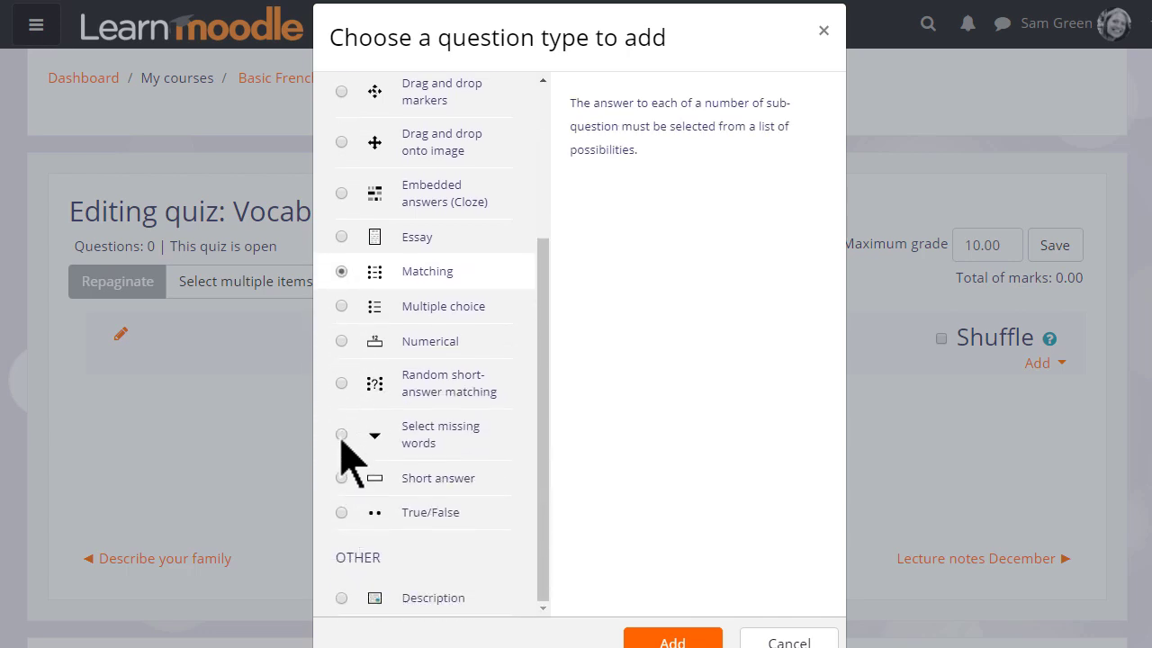
pyautogui.click(341, 435)
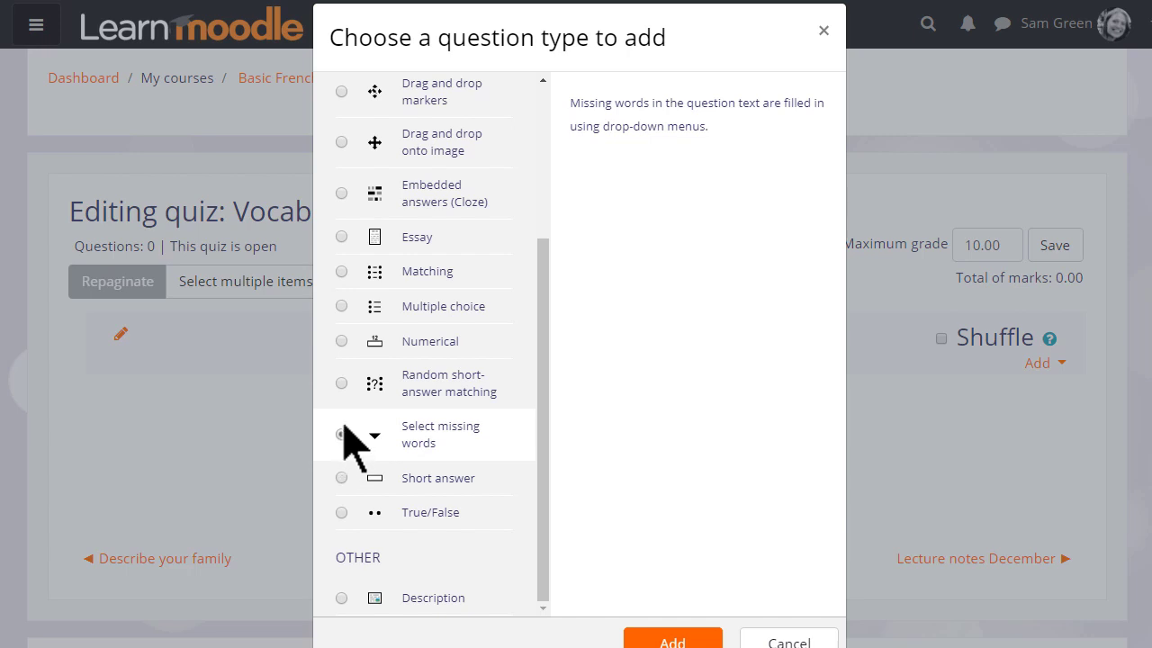
pyautogui.click(342, 238)
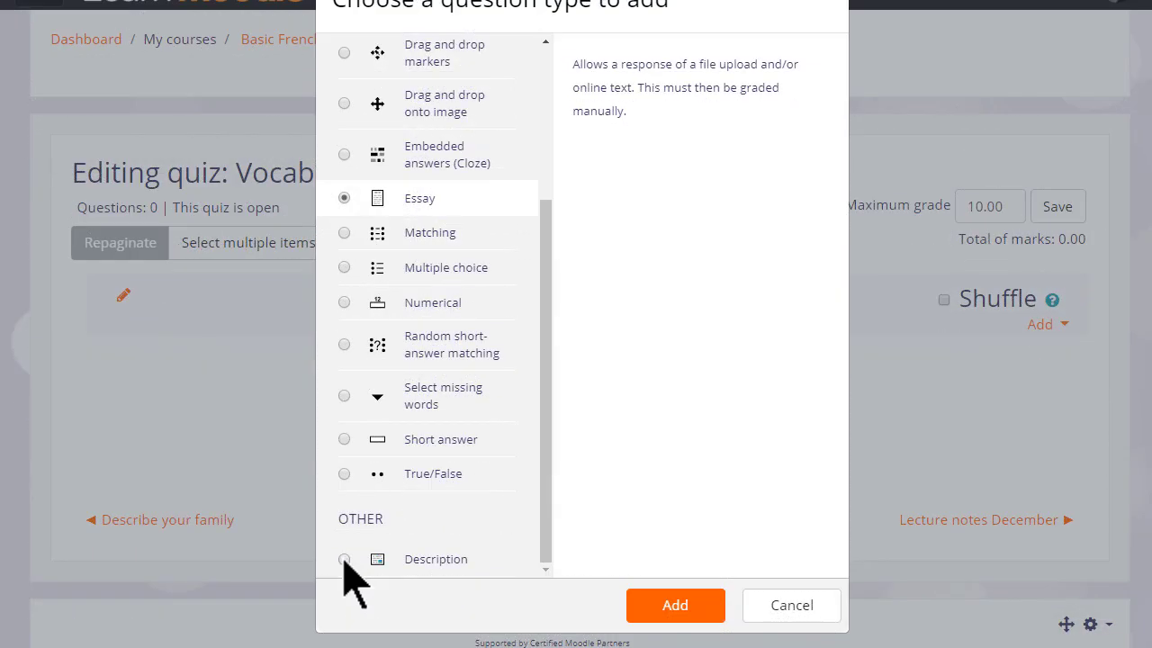
pyautogui.click(344, 559)
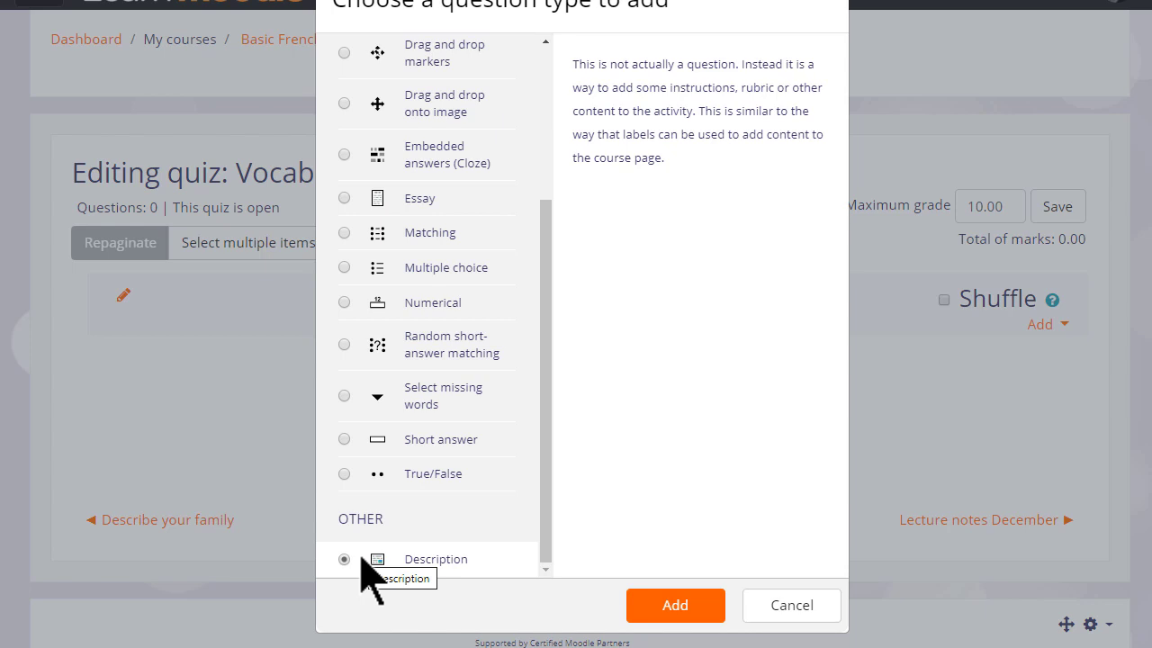
pyautogui.click(343, 268)
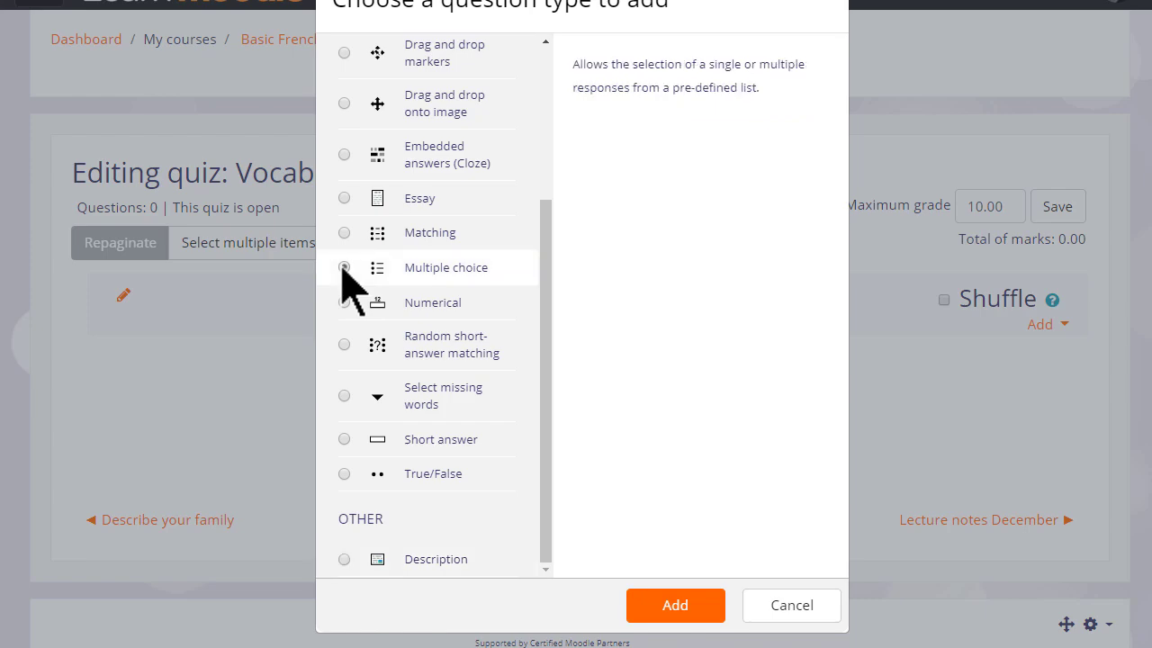
# Step: Name the multiple choice question 'Bonjour' with text 'Your new friend says Bonjour! What does that mean?'
pyautogui.doubleClick(344, 267)
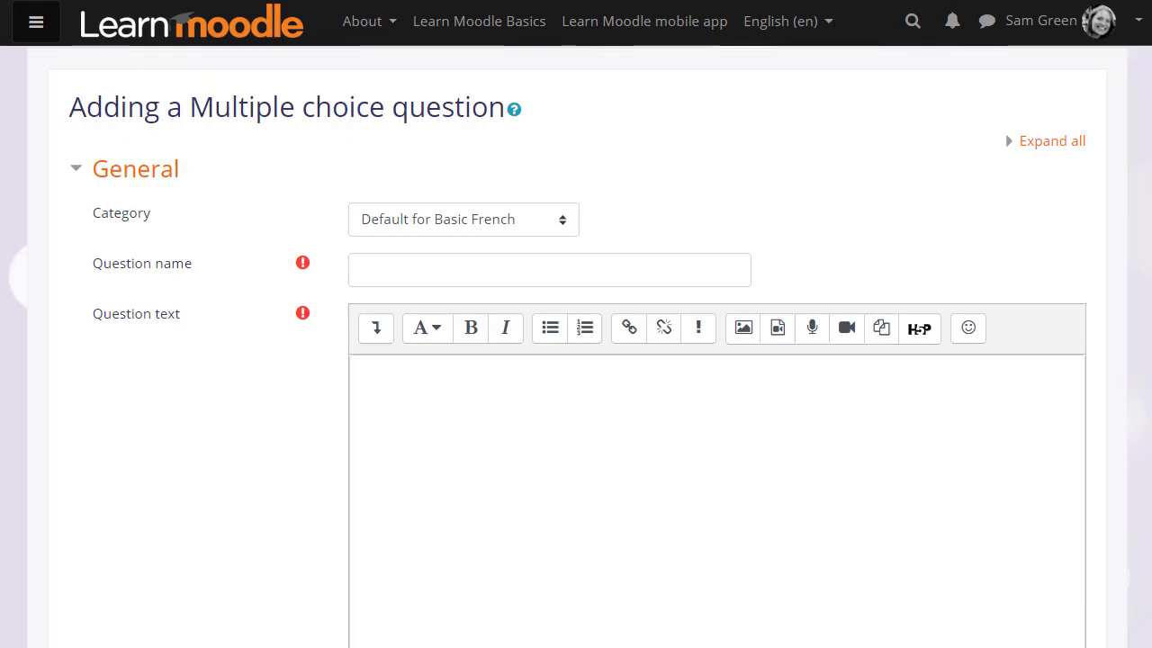
pyautogui.click(549, 270)
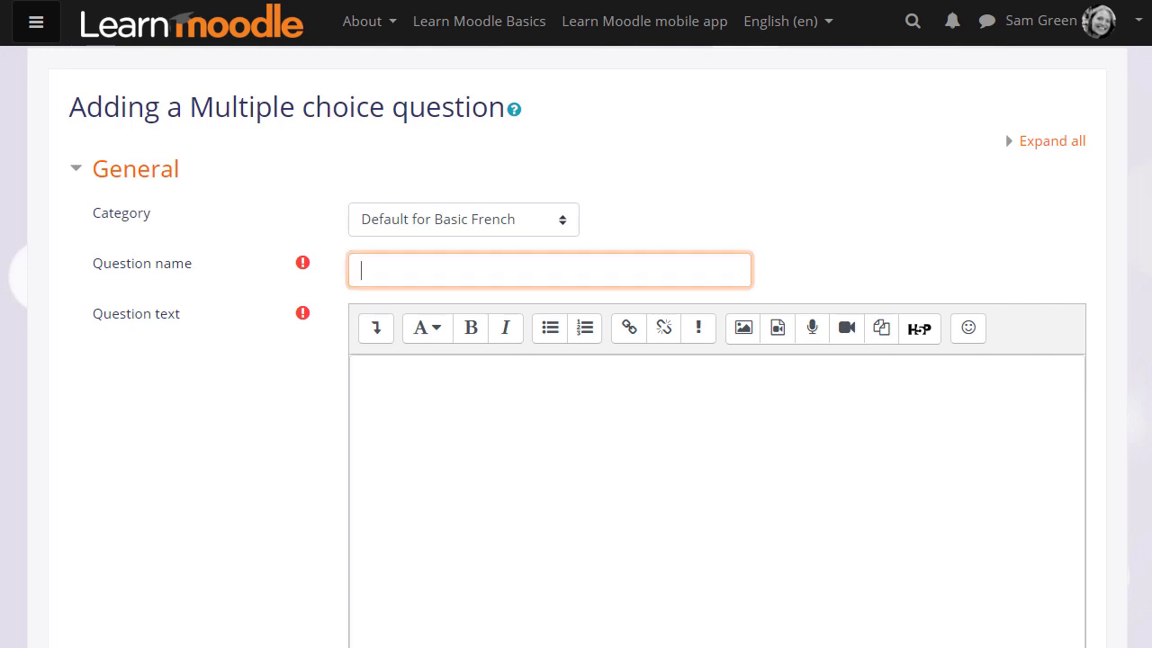
pyautogui.write('Bonjour')
pyautogui.click(363, 372)
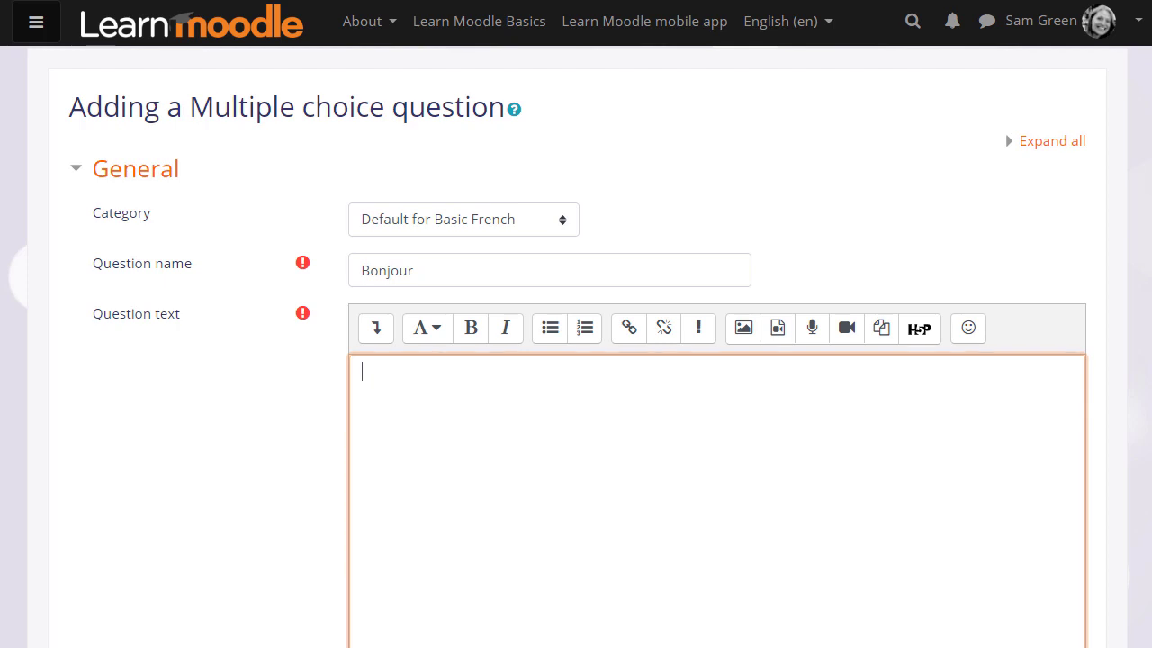
pyautogui.write('Your new friend says Bonjour!')
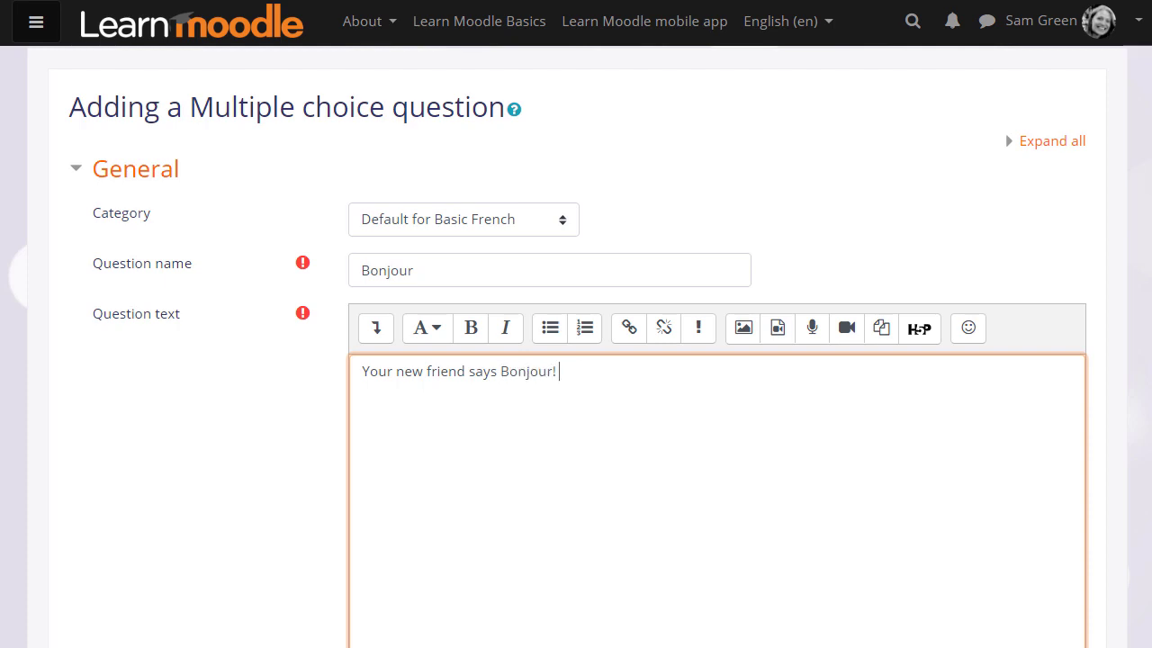
pyautogui.write(' What does that mean?')
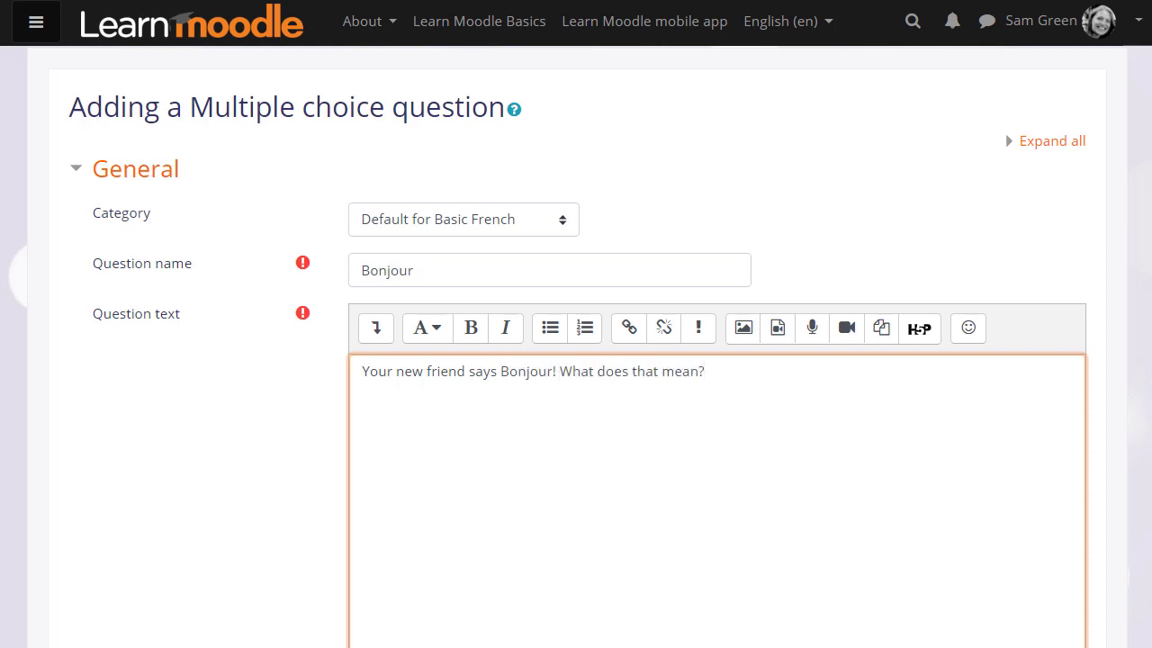
pyautogui.scroll(-2, 438, 432)
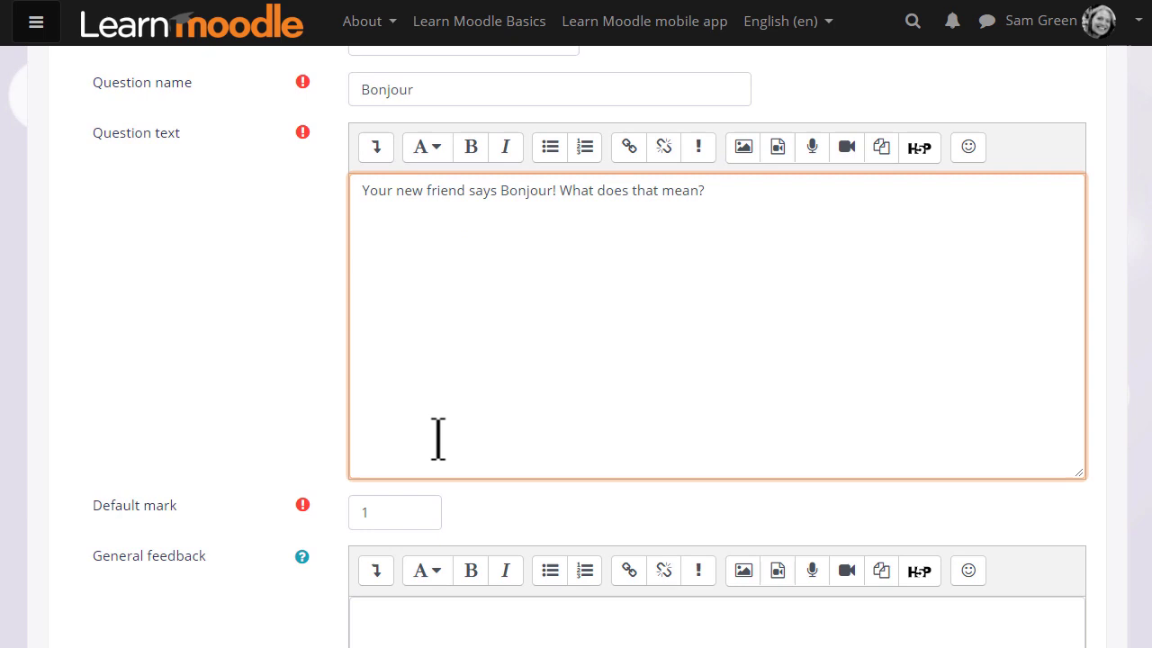
# Step: Keep Goodbye at grade None with feedback 'Try again! Check your vocabulary list'
pyautogui.scroll(-3, 591, 483)
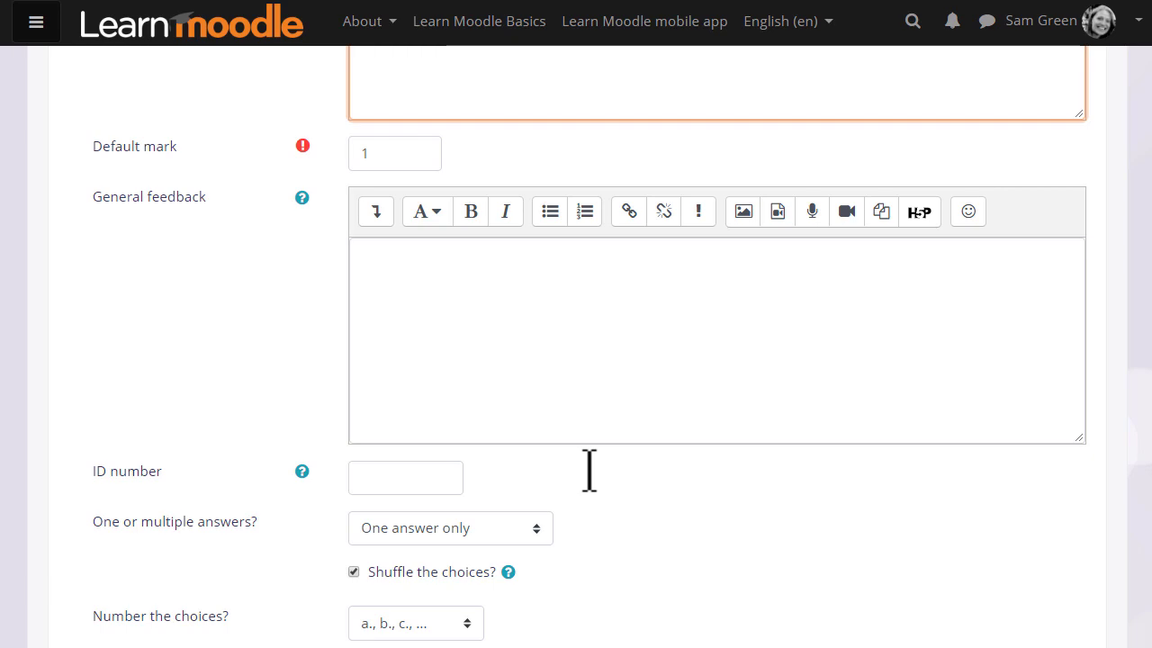
pyautogui.scroll(-2, 599, 486)
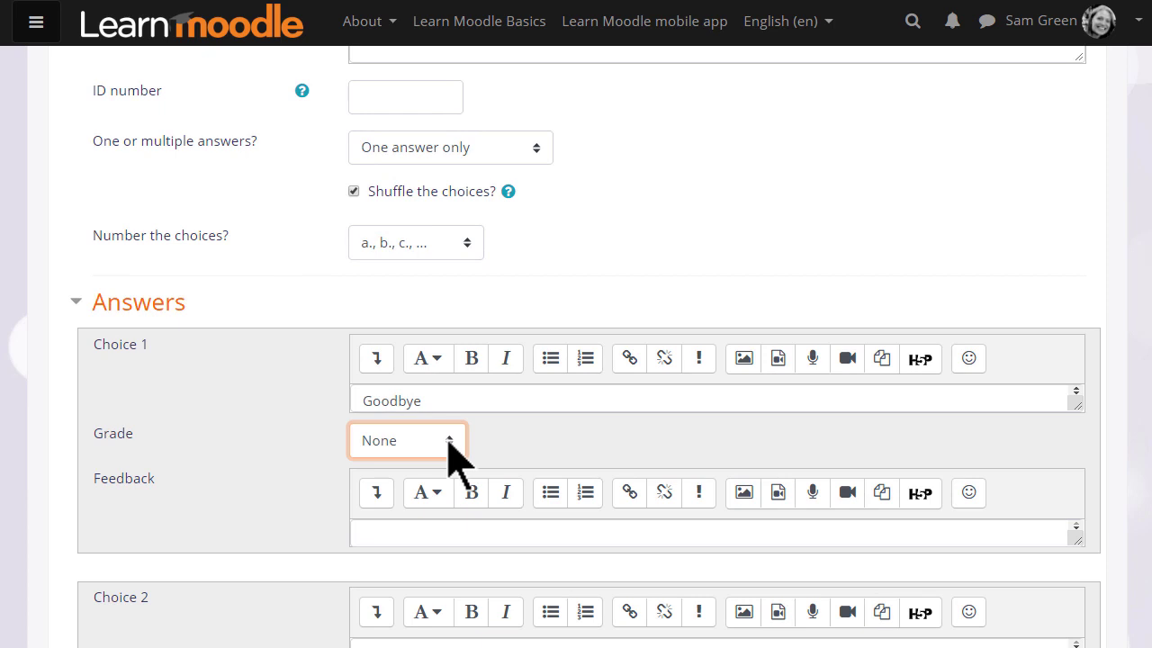
pyautogui.click(450, 450)
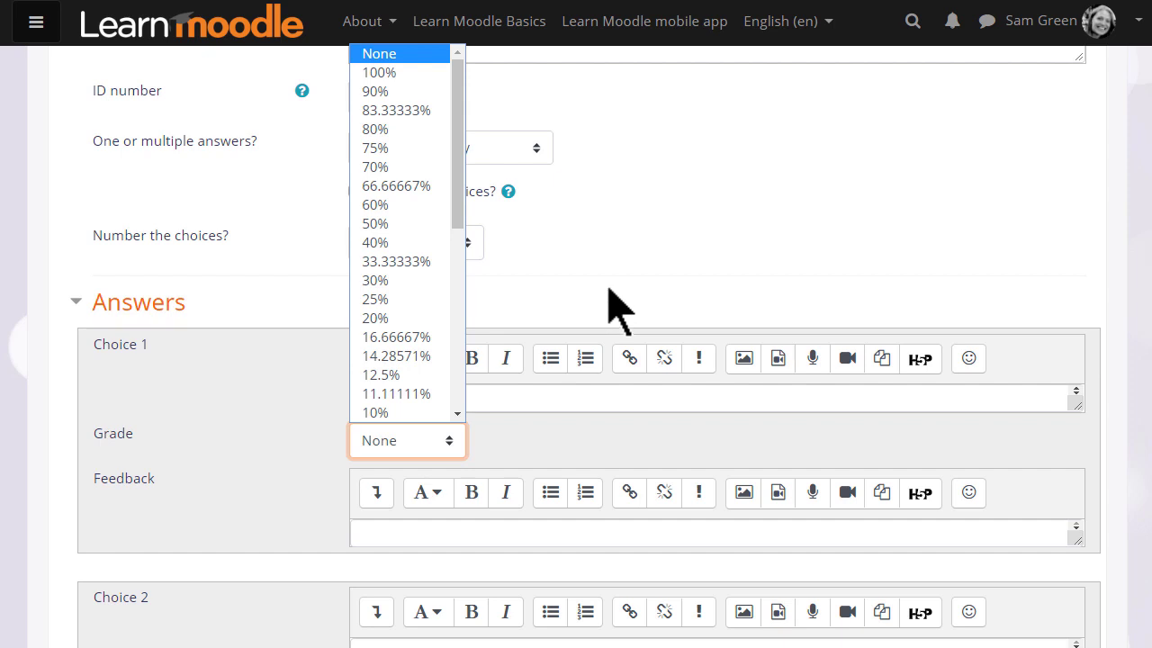
pyautogui.press('Escape')
pyautogui.click(369, 535)
pyautogui.write('Try')
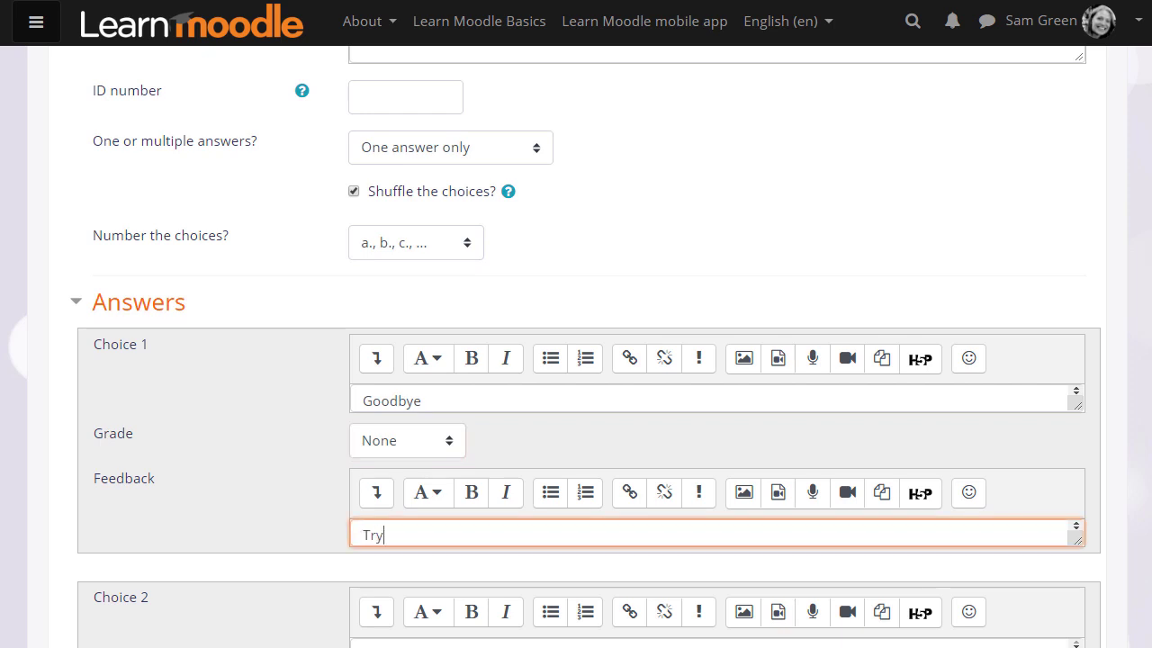
pyautogui.write(' again! Check your vocabulary list')
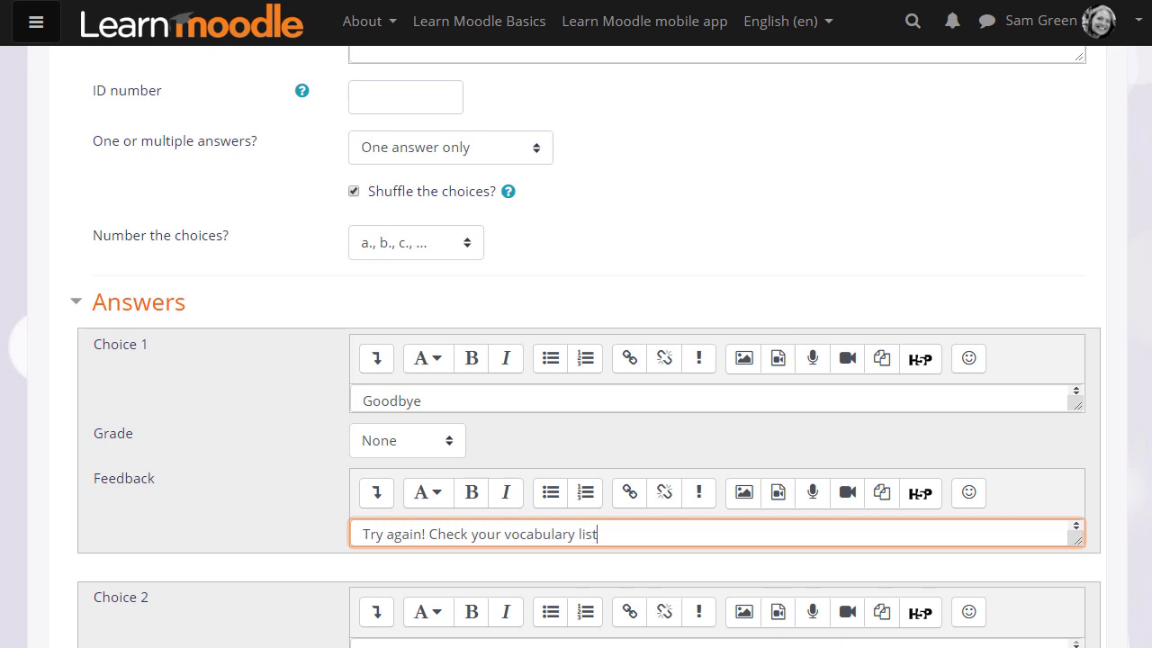
# Step: Add Hello at 100% and How are you? as choices, then save the question
pyautogui.scroll(-5, 576, 346)
pyautogui.click(715, 250)
pyautogui.write('Hello')
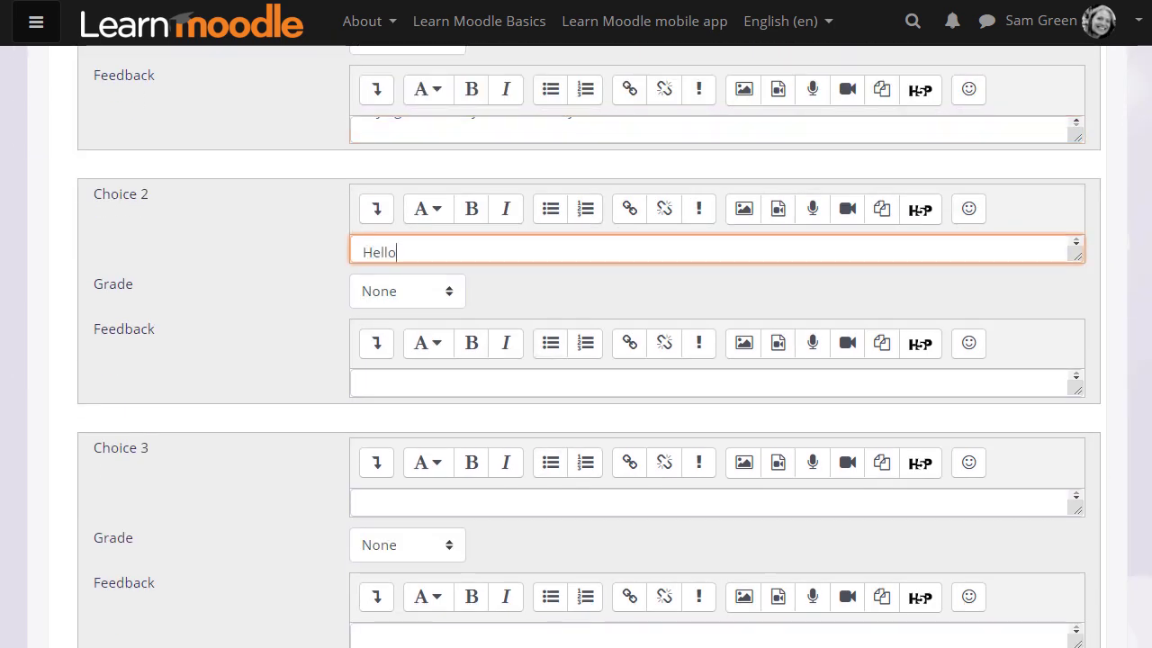
pyautogui.click(407, 291)
pyautogui.click(386, 334)
pyautogui.click(715, 503)
pyautogui.write('How are yo')
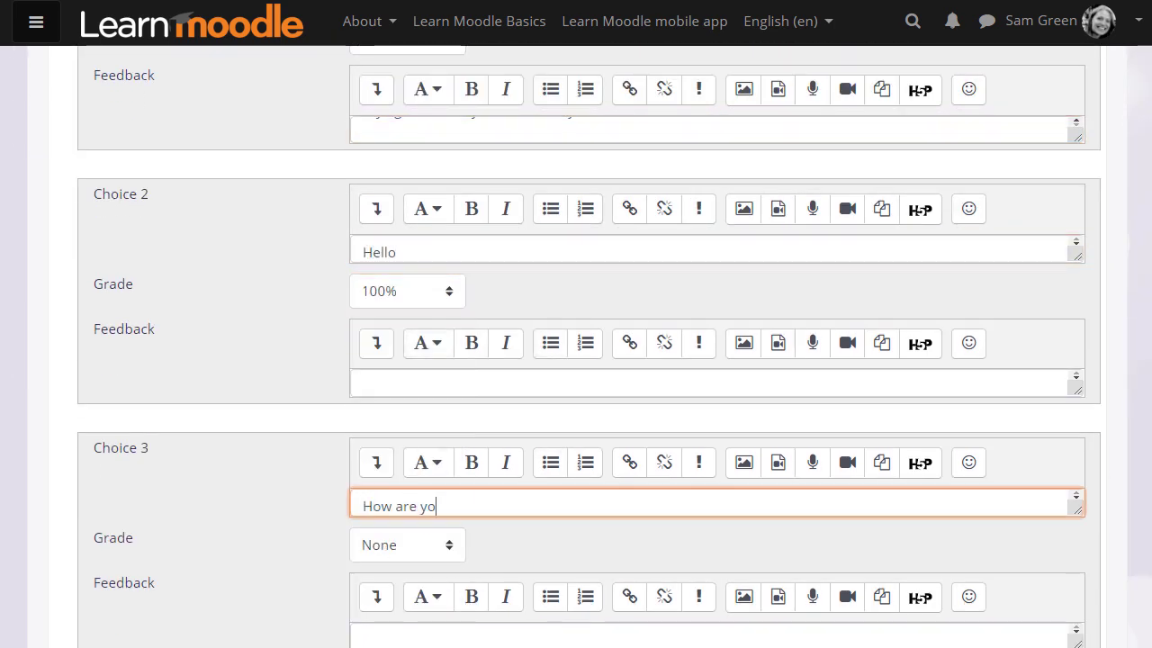
pyautogui.write('u?')
pyautogui.scroll(-10, 596, 558)
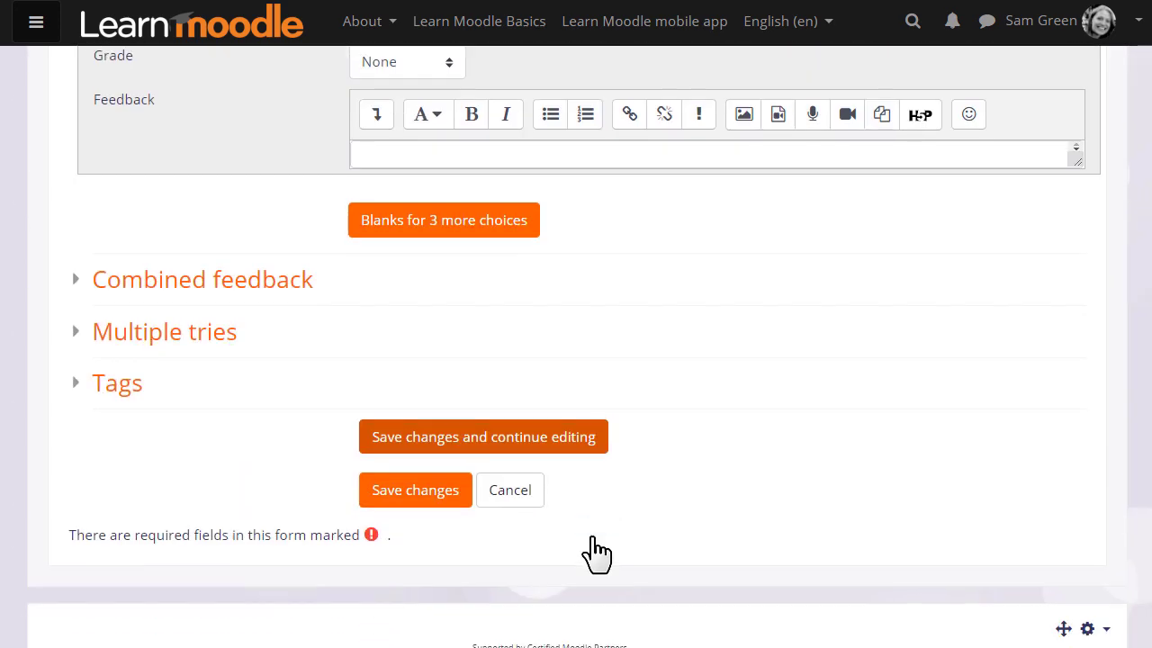
pyautogui.click(438, 493)
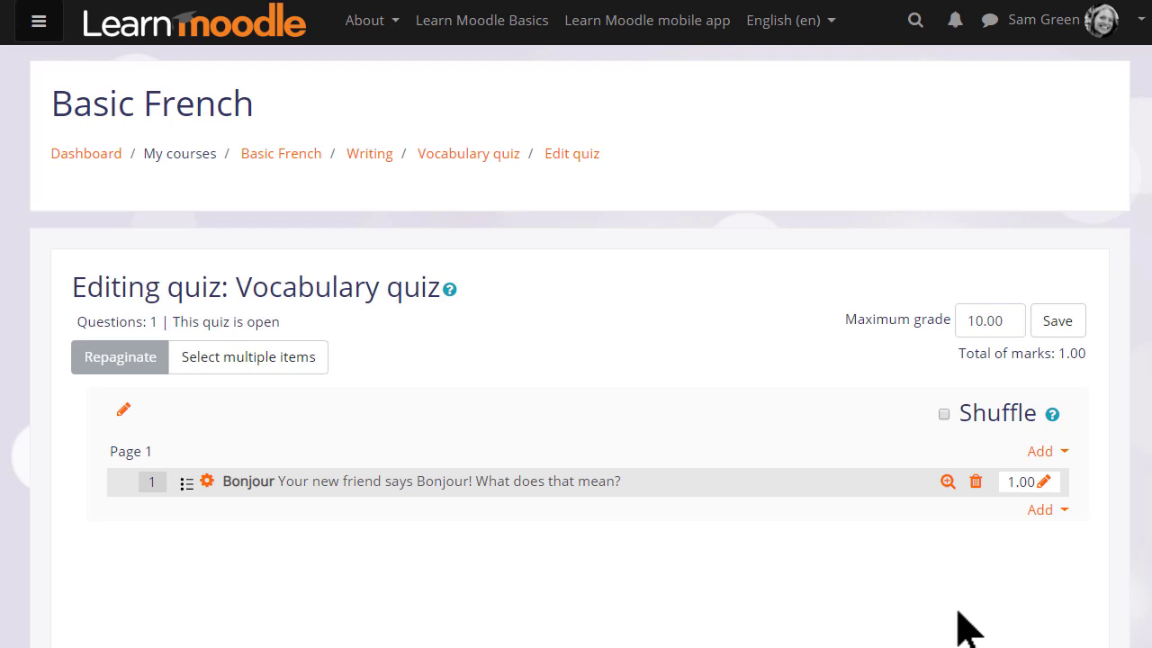
# Step: Preview the Bonjour question, then close the preview window
pyautogui.click(947, 482)
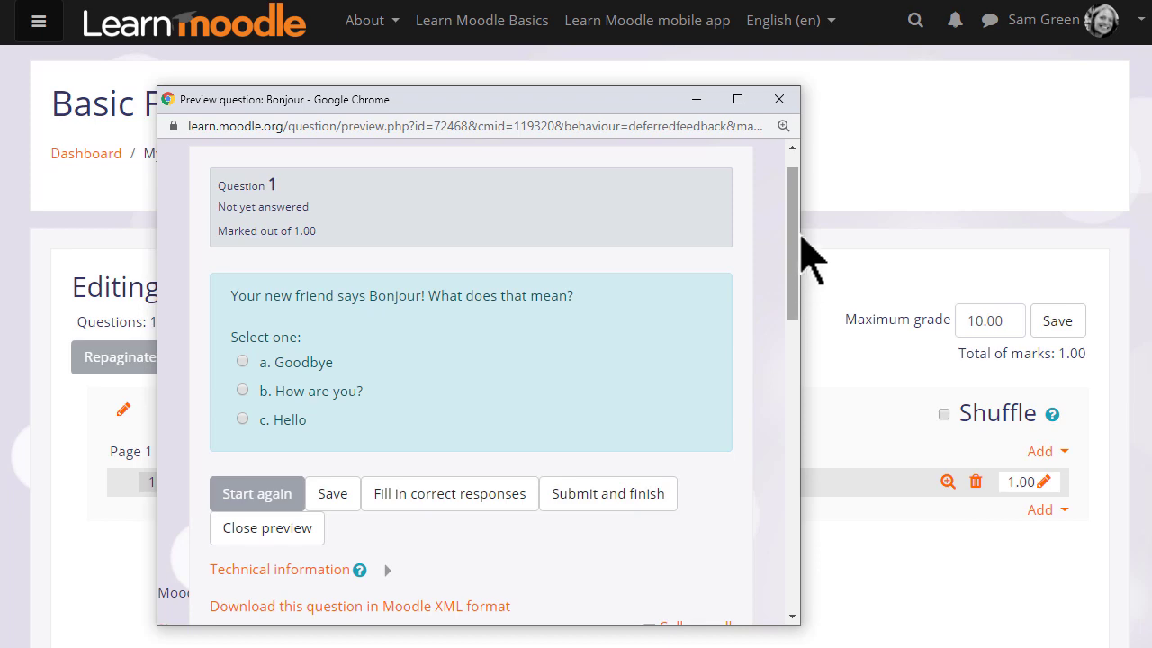
pyautogui.click(779, 99)
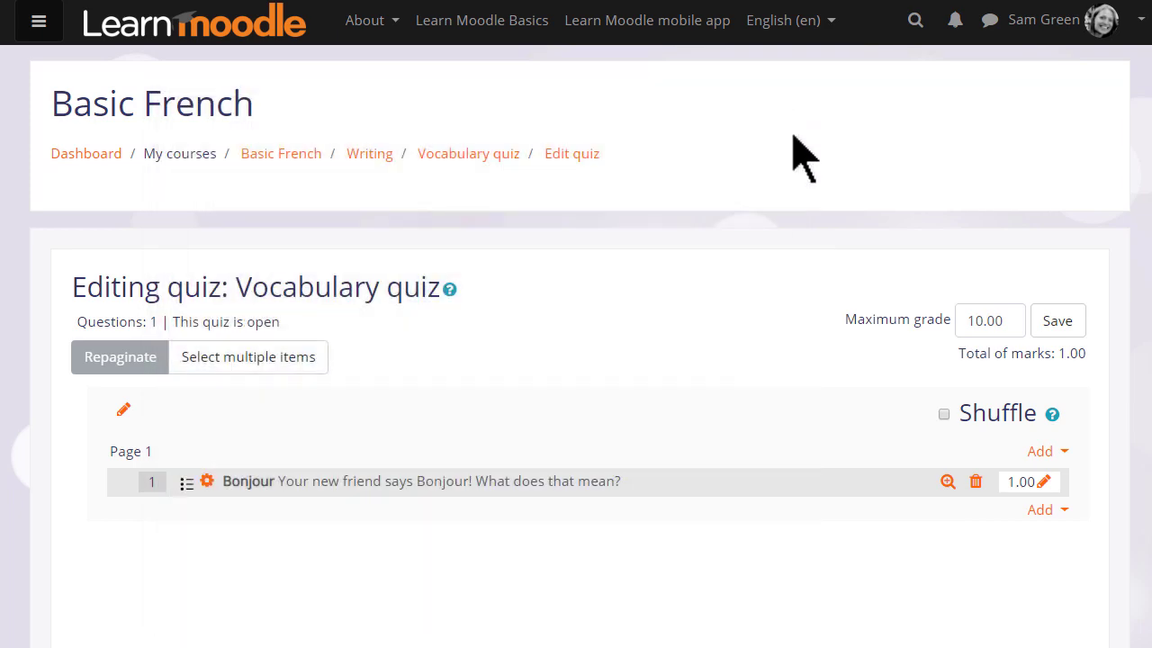
# Step: Move BMLC above FCS and insert a page break after question 4
pyautogui.click(1066, 511)
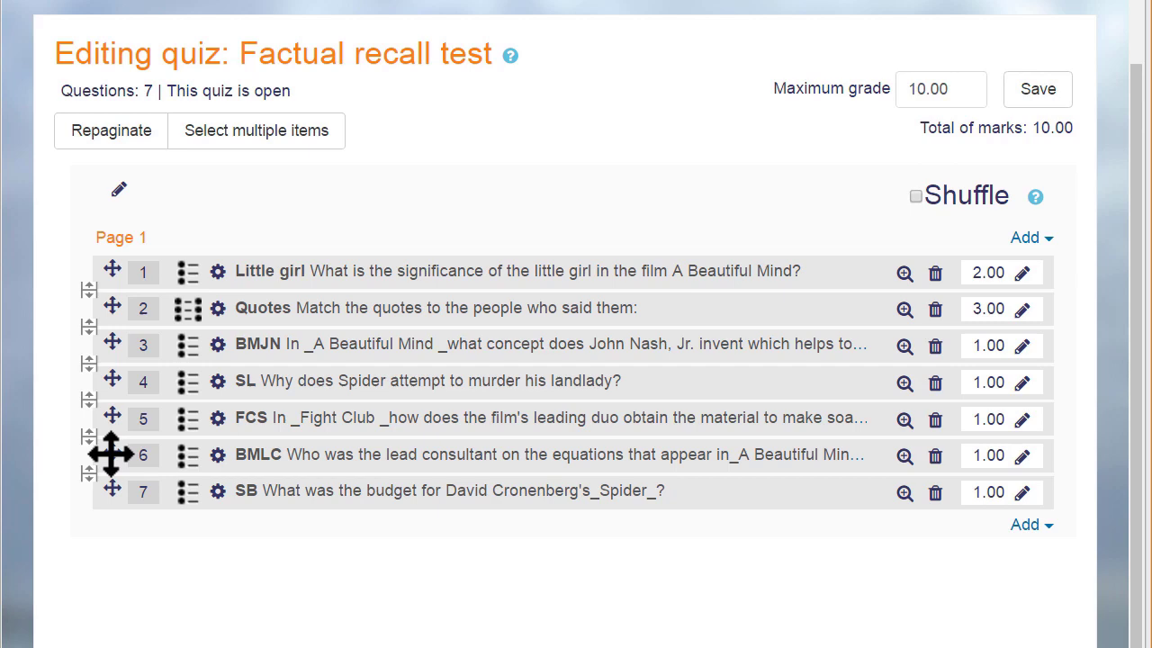
pyautogui.moveTo(111, 454); pyautogui.dragTo(72, 437)
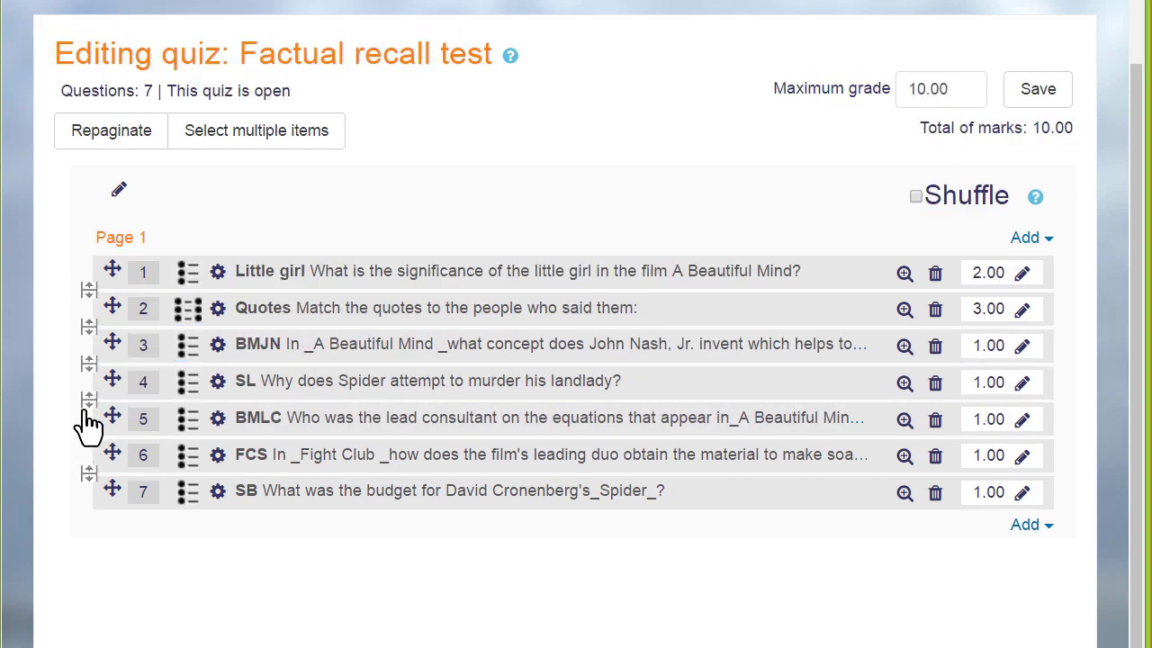
pyautogui.click(88, 405)
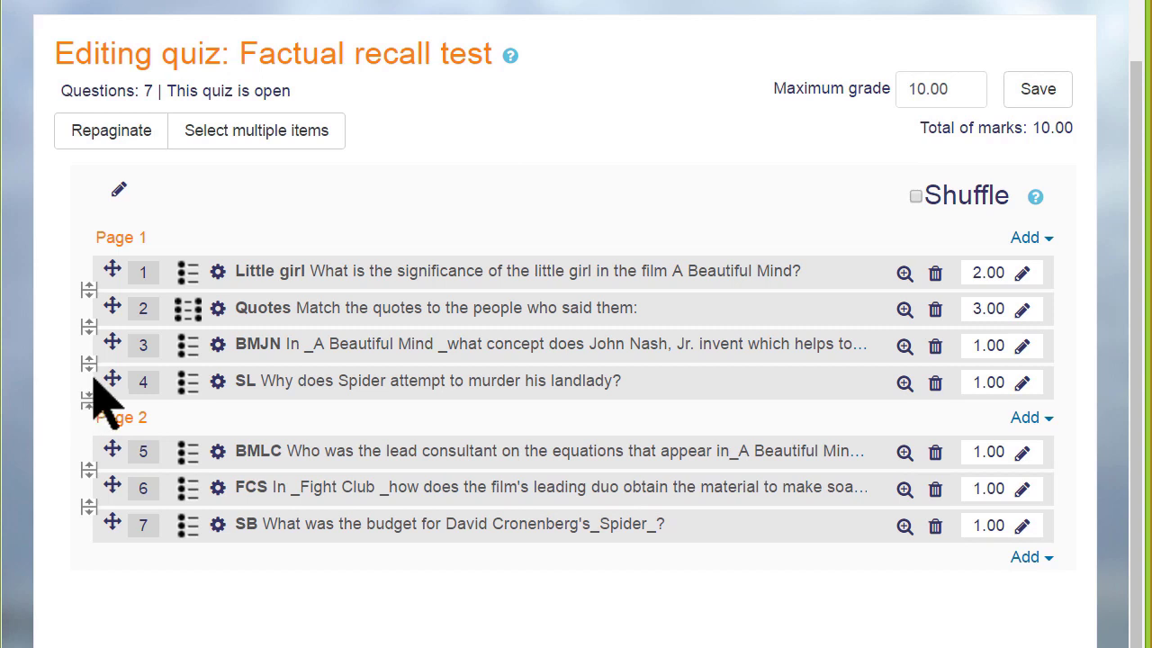
pyautogui.click(89, 365)
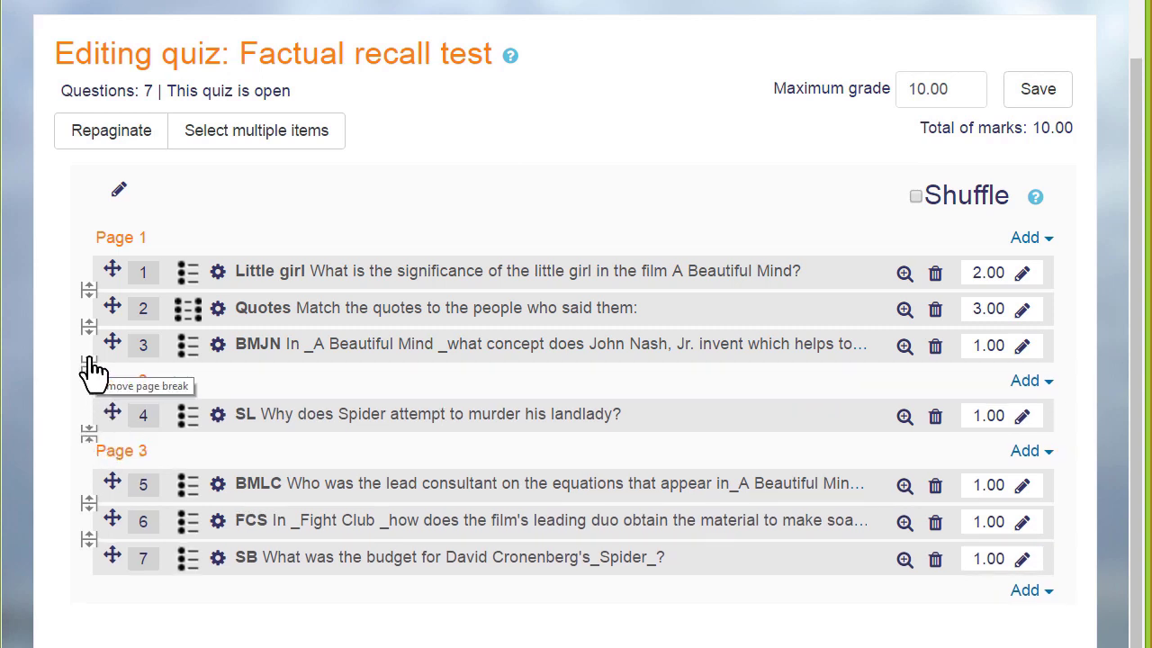
pyautogui.click(90, 366)
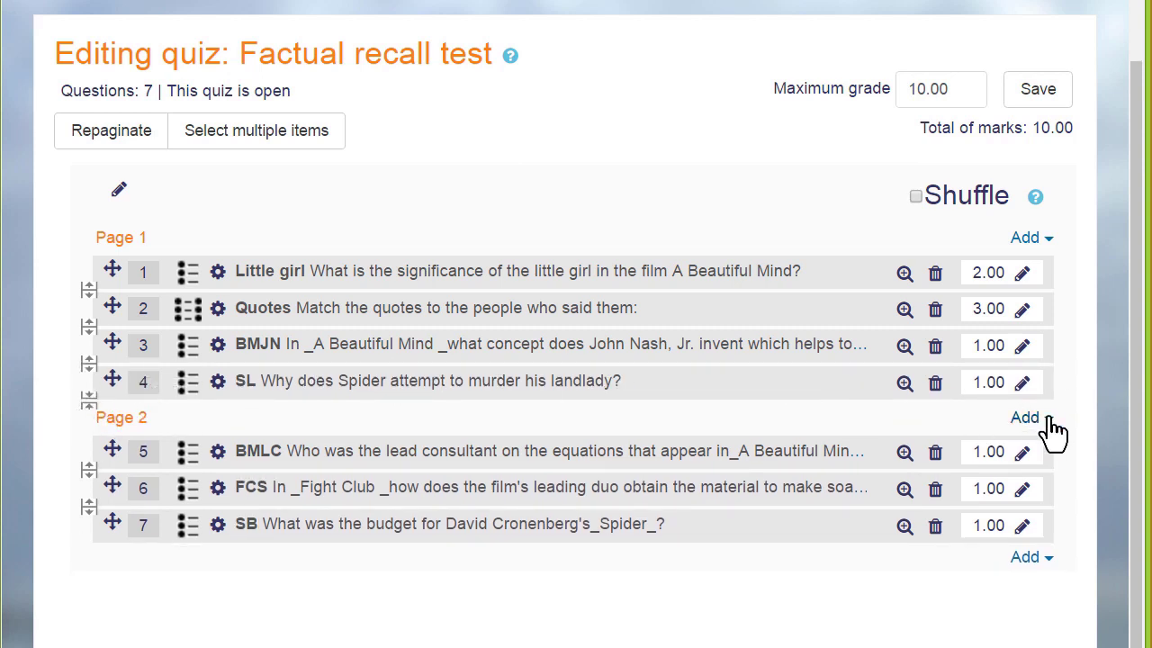
pyautogui.click(1050, 423)
# Step: Add a section heading above Page 2 titled 'Section two'
pyautogui.click(1011, 464)
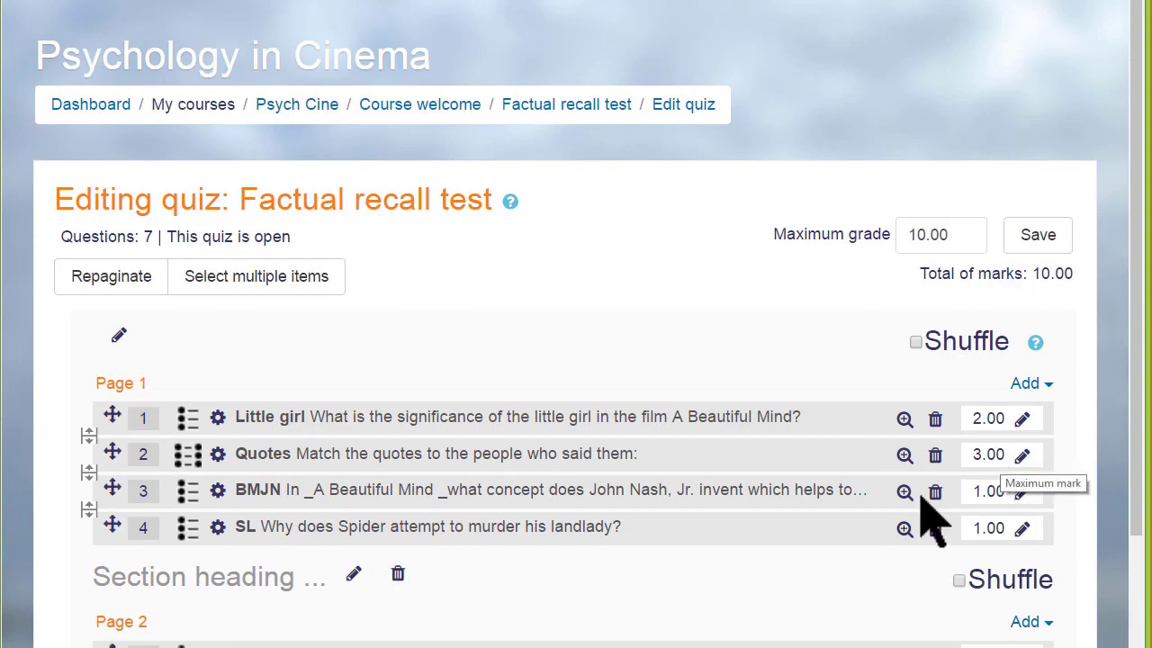
pyautogui.click(353, 573)
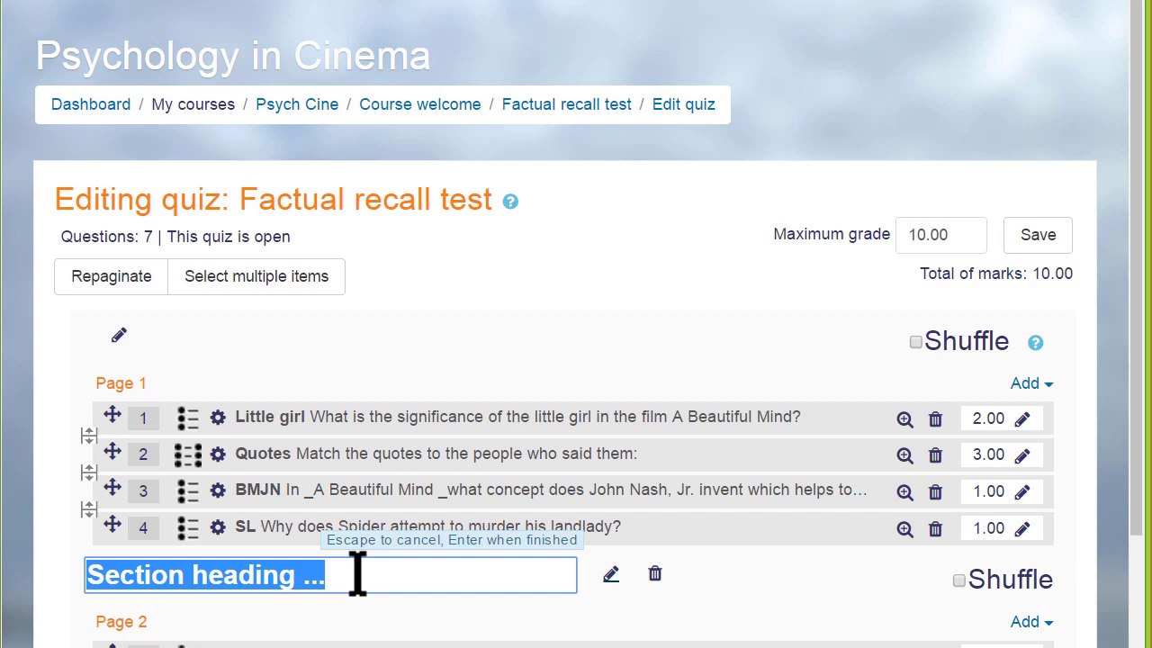
pyautogui.write('Section ')
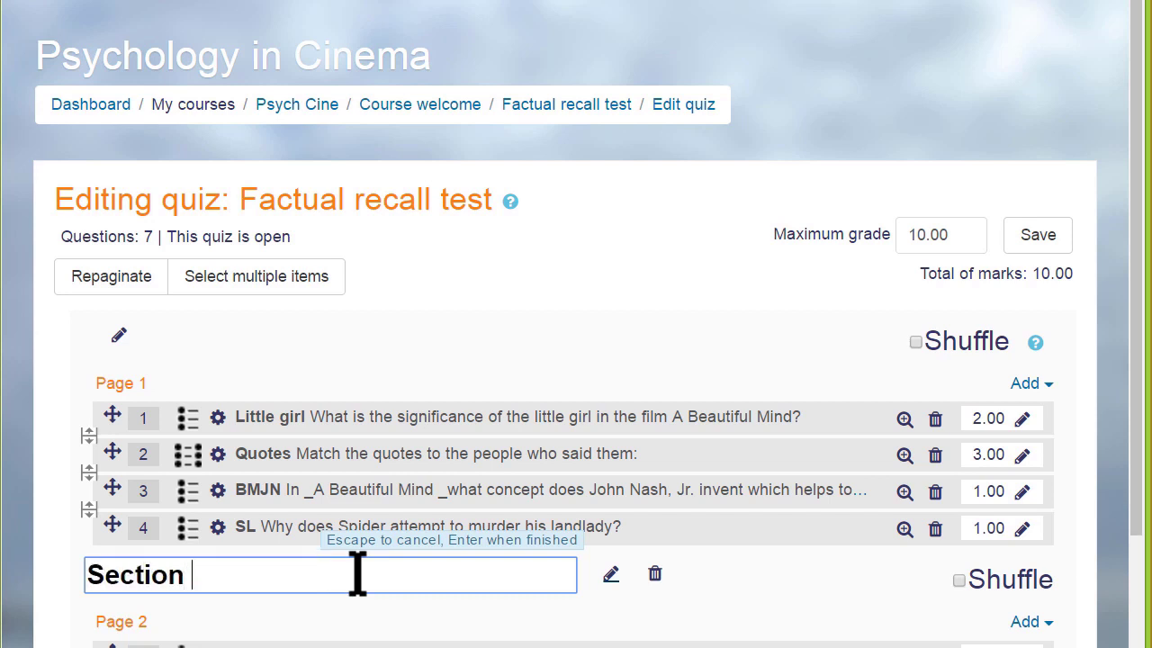
pyautogui.write('two')
pyautogui.press('Return')
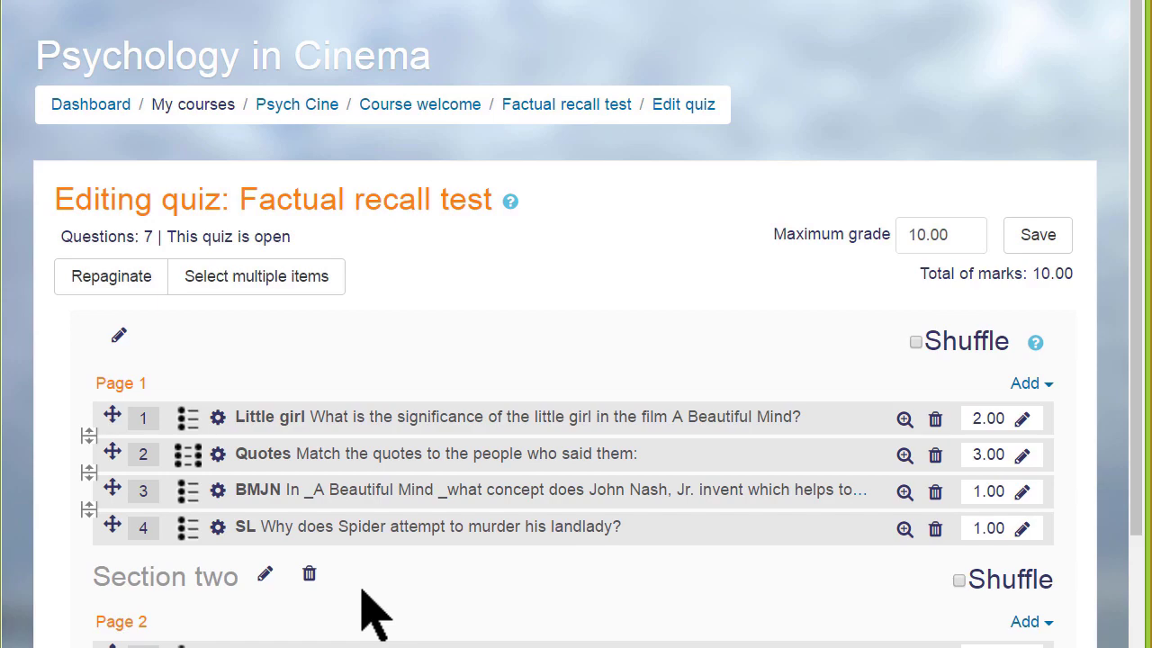